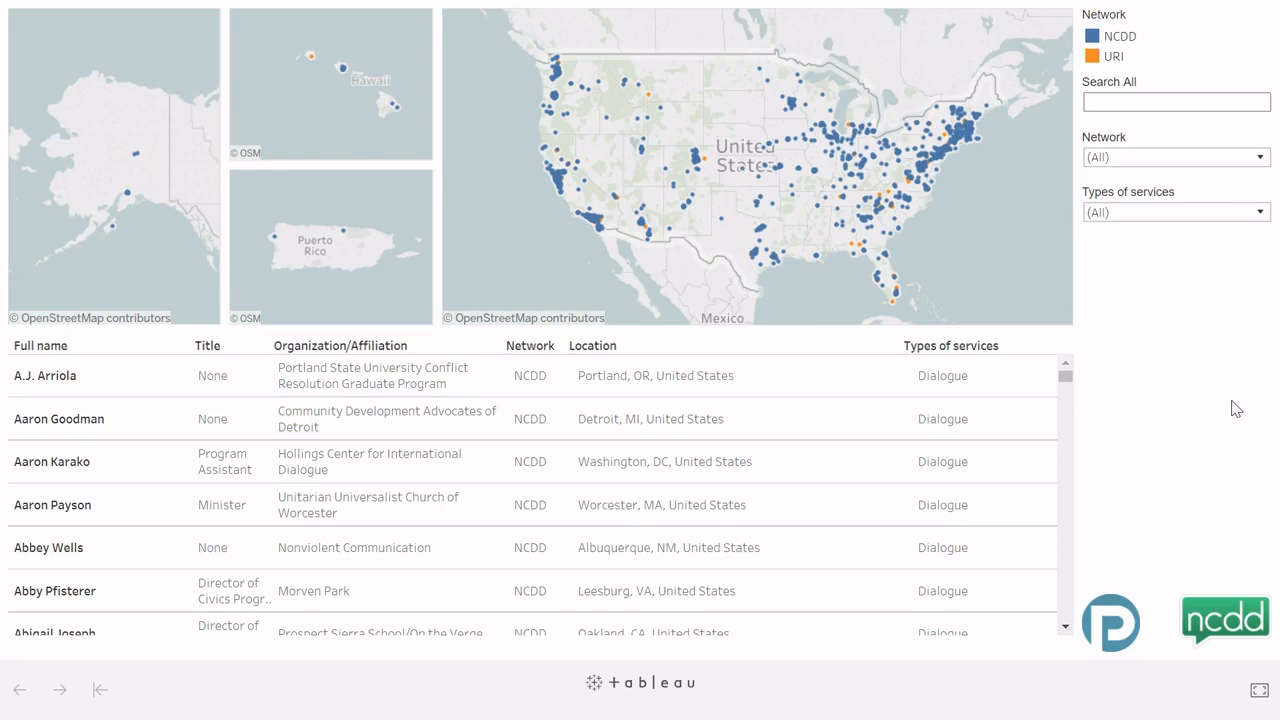
Step: Exit full screen on the NCDD/URI network map dashboard, returning to its workbook page
click(1254, 703)
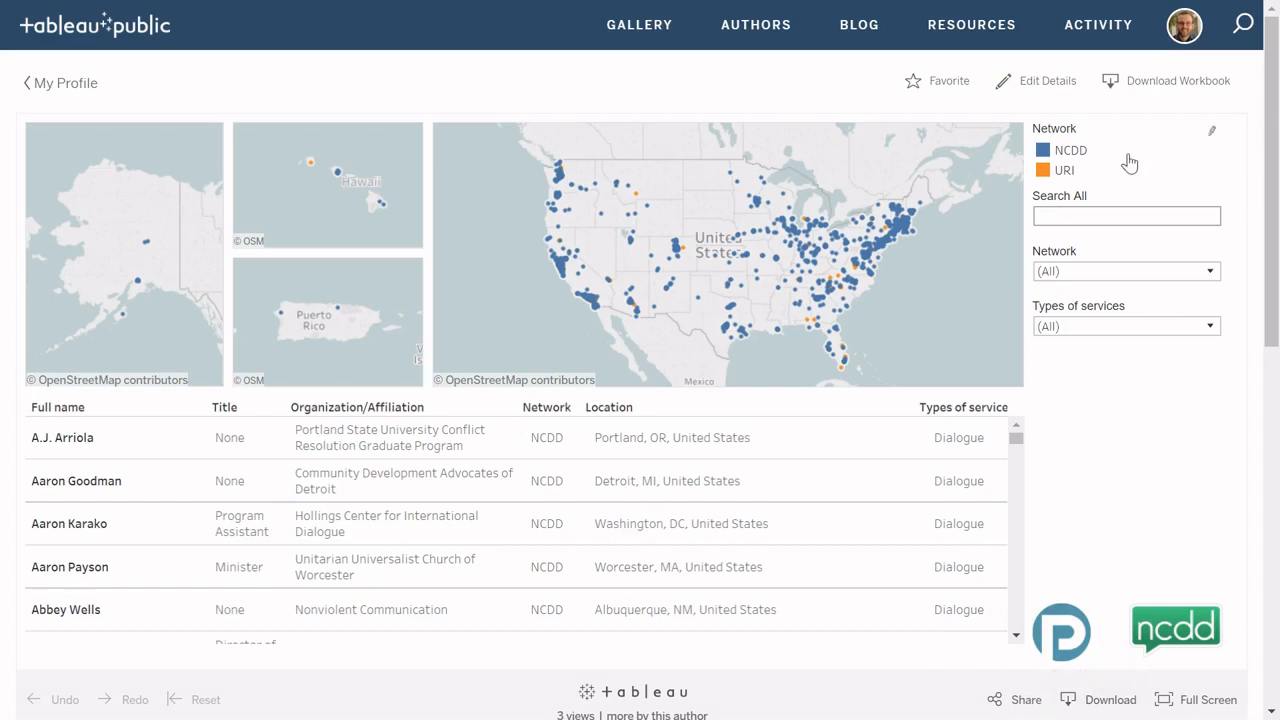
Step: Download the NCDD Network Map workbook as a .twbx file and minimize the browser to the desktop
click(1138, 92)
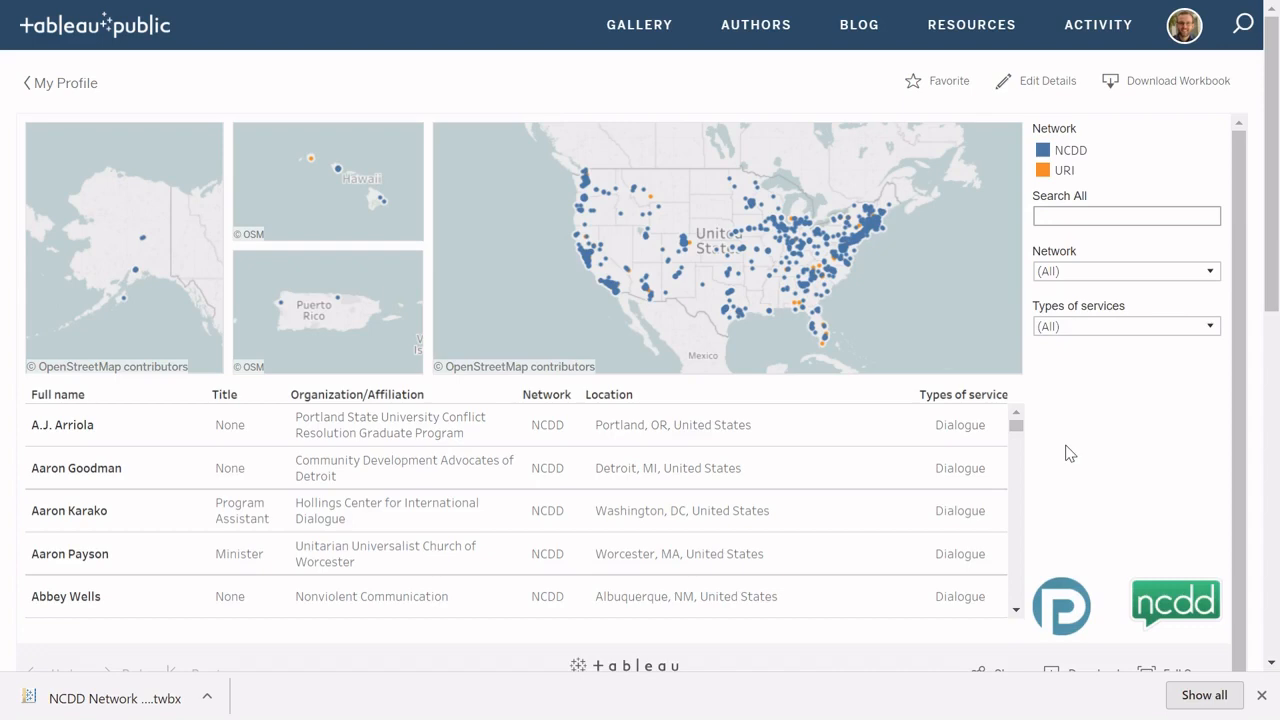
key(super+d)
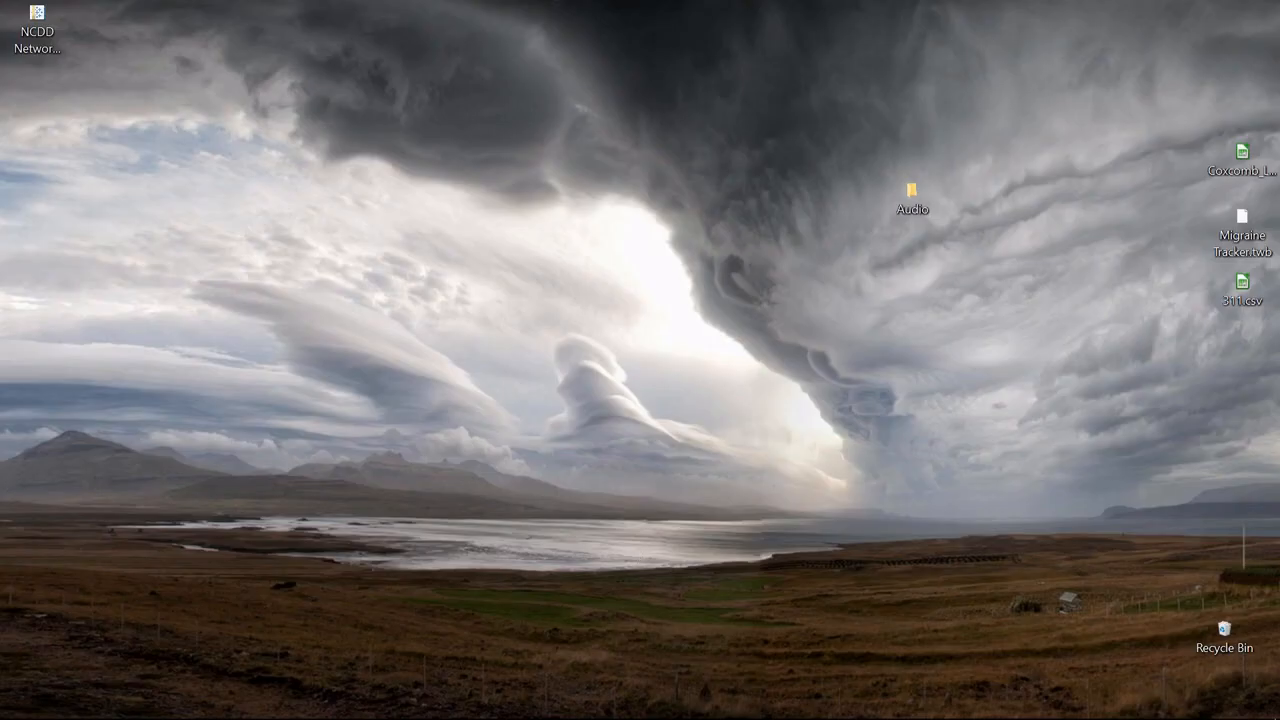
Step: Move the NCDD Network Map.twbx file to the desktop centre and open it in Tableau Public
drag(52, 55, 385, 235)
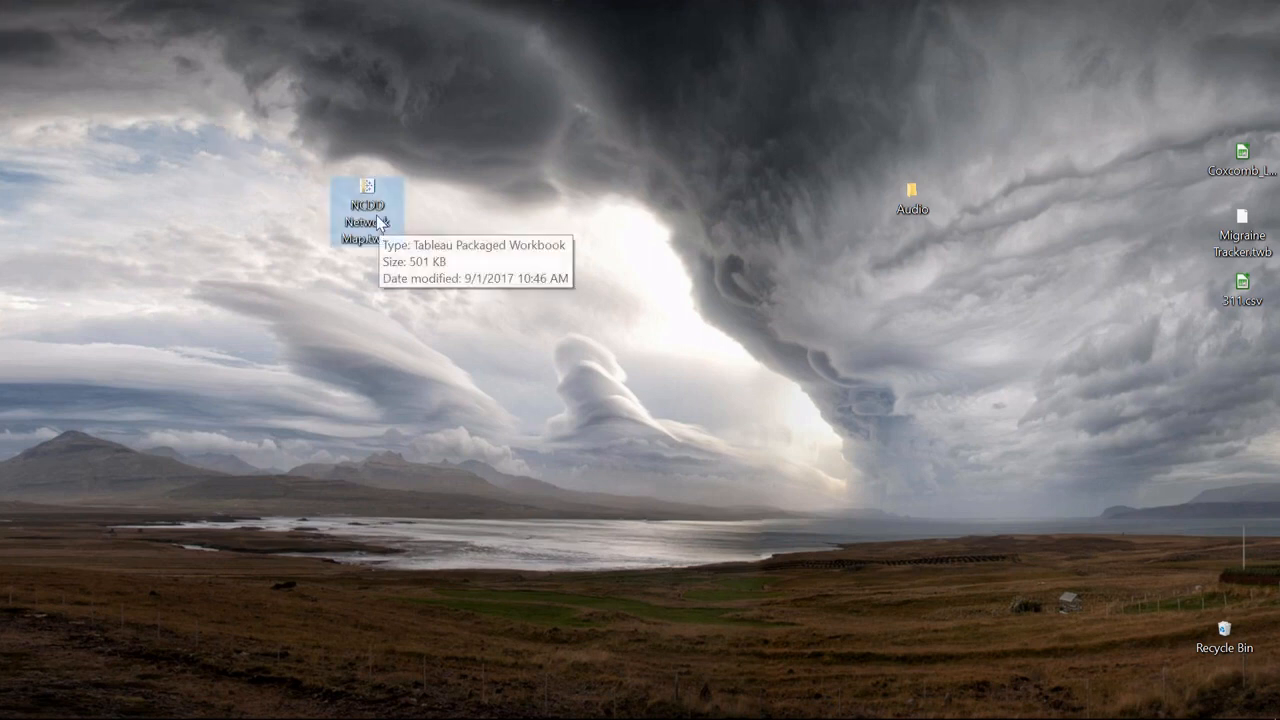
double_click(381, 223)
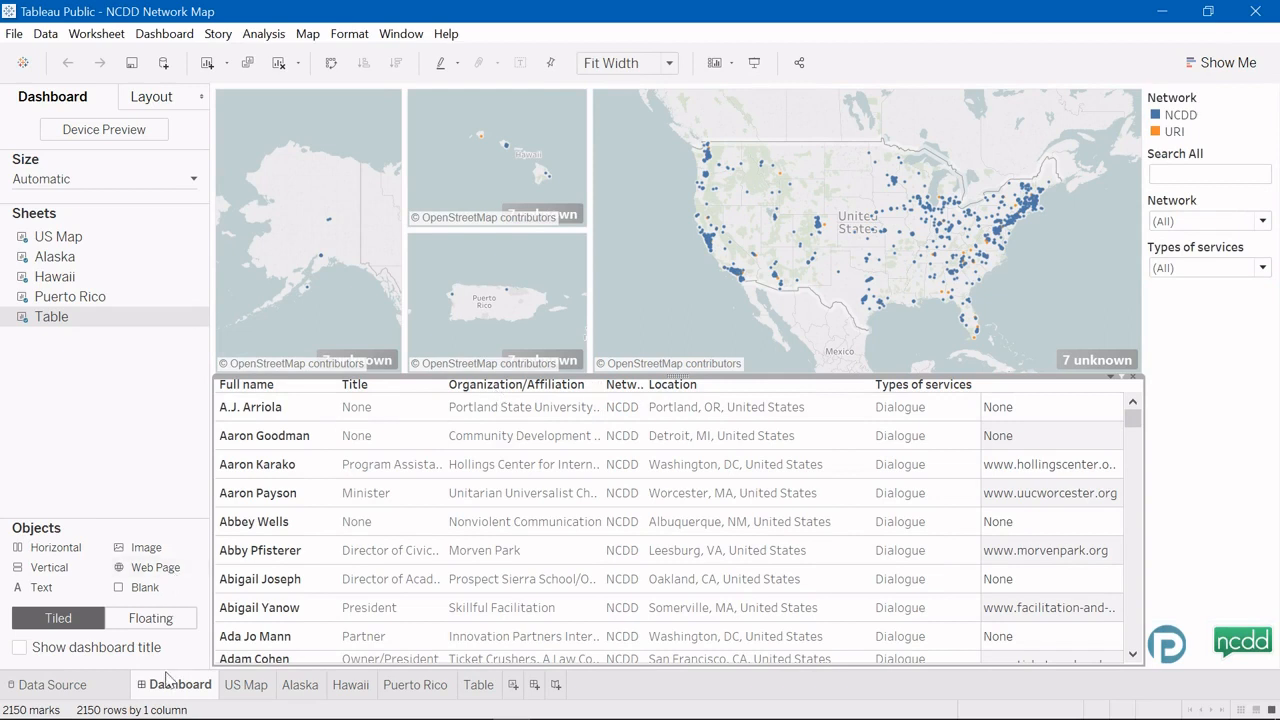
Step: Look through the US Map, Alaska, Hawaii, Puerto Rico, Table and Dashboard sheets, ending on US Map
mouse_move(192, 696)
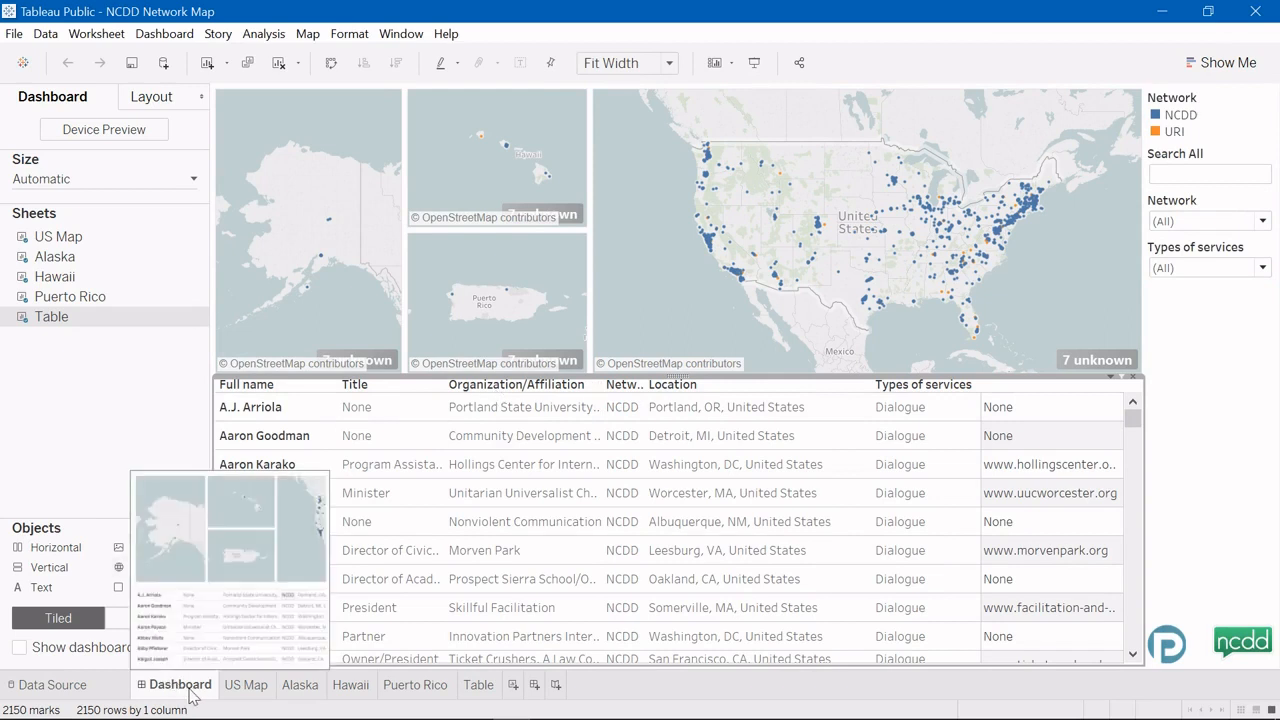
mouse_move(238, 698)
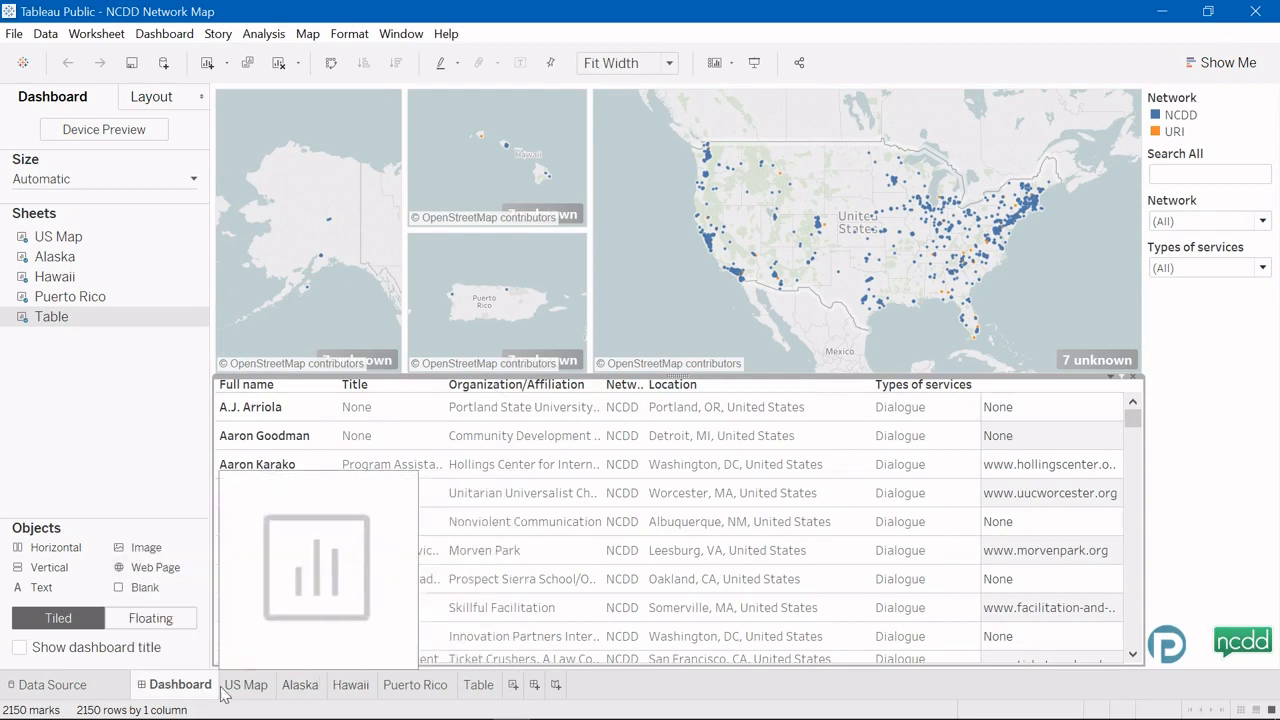
click(263, 690)
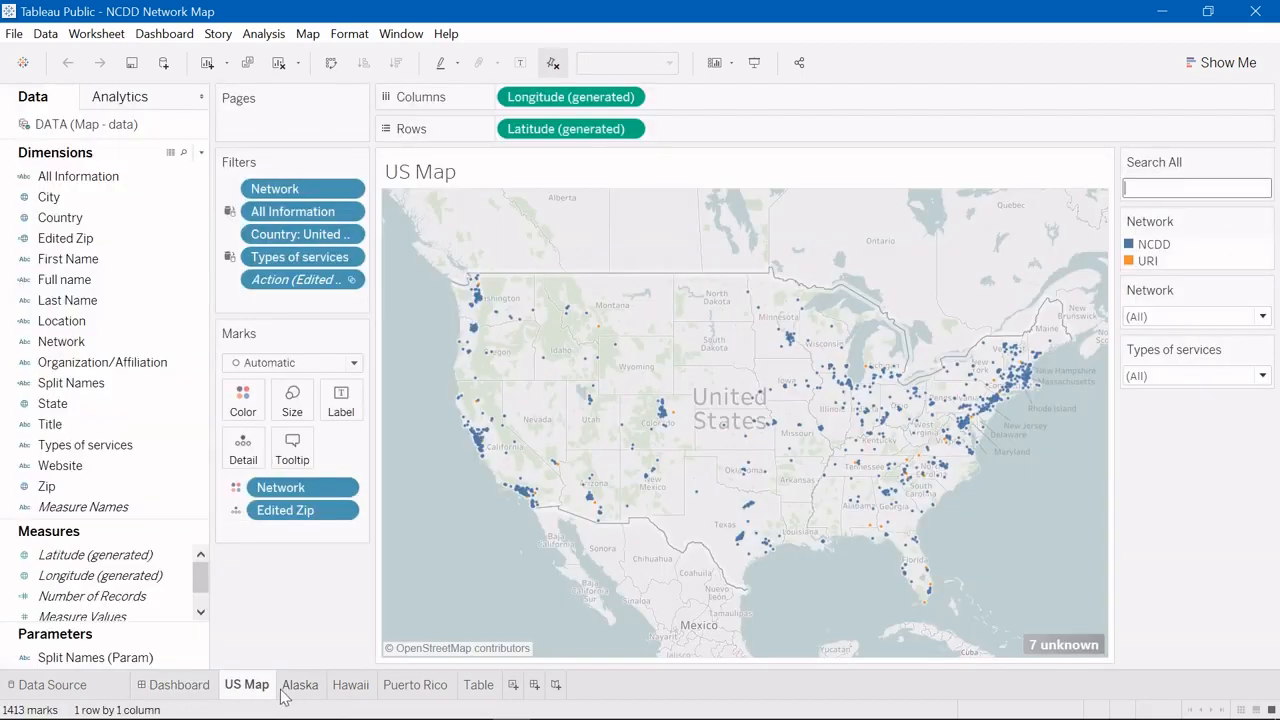
click(301, 690)
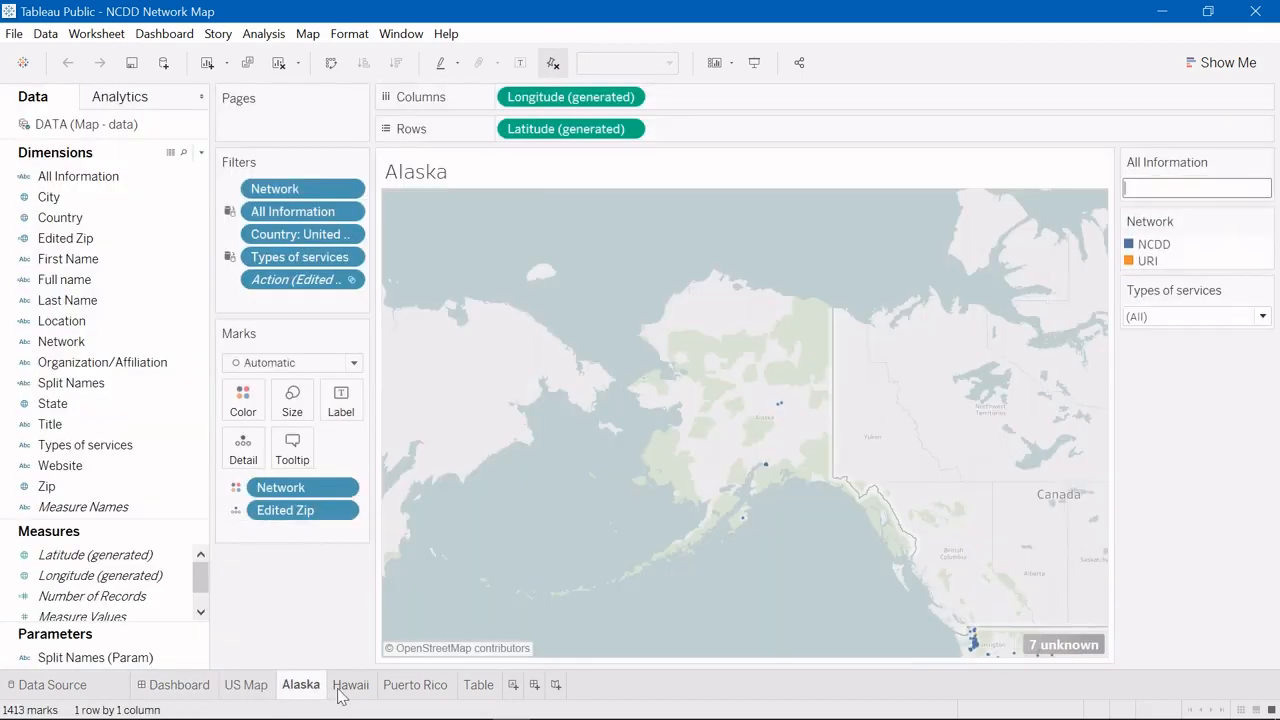
click(345, 690)
click(414, 688)
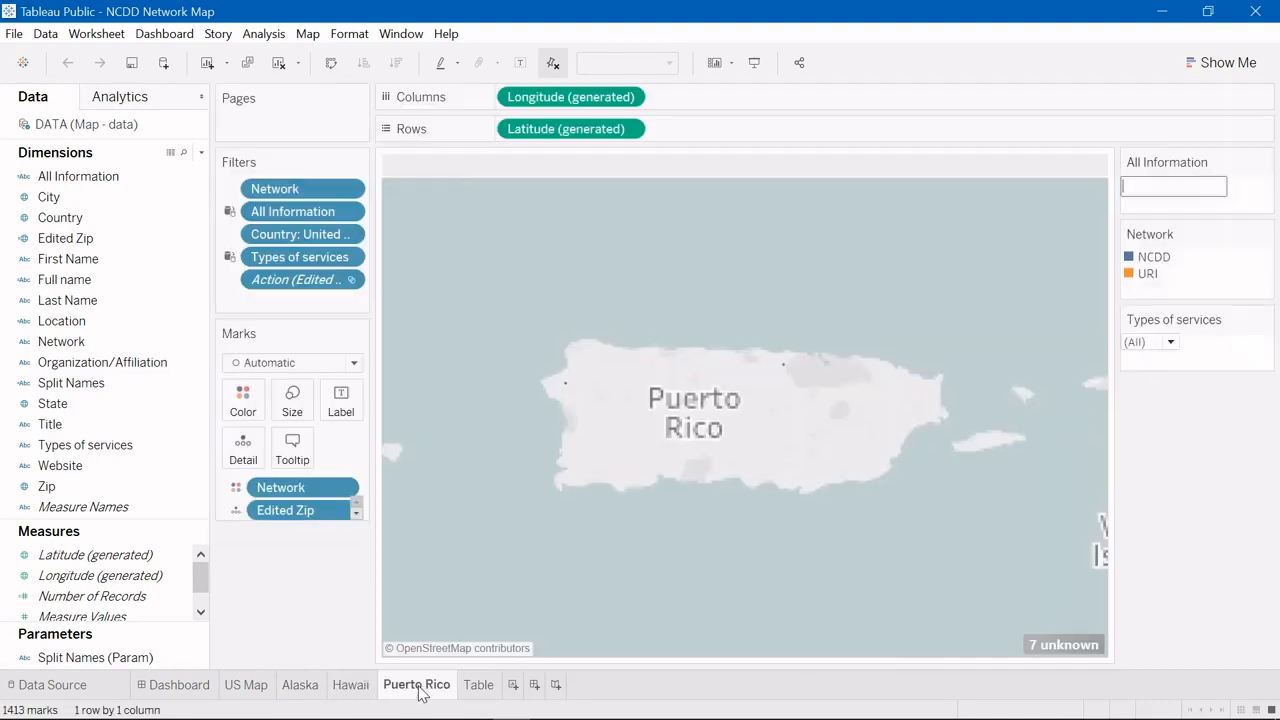
click(479, 688)
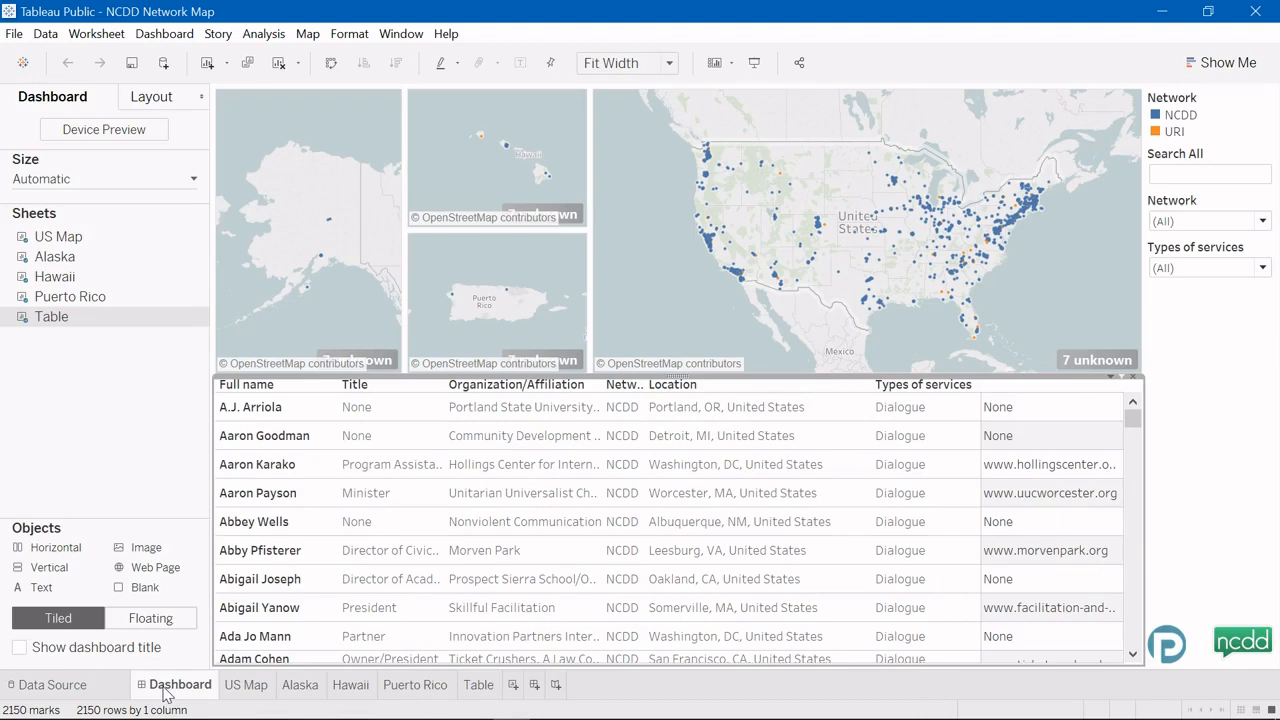
click(168, 690)
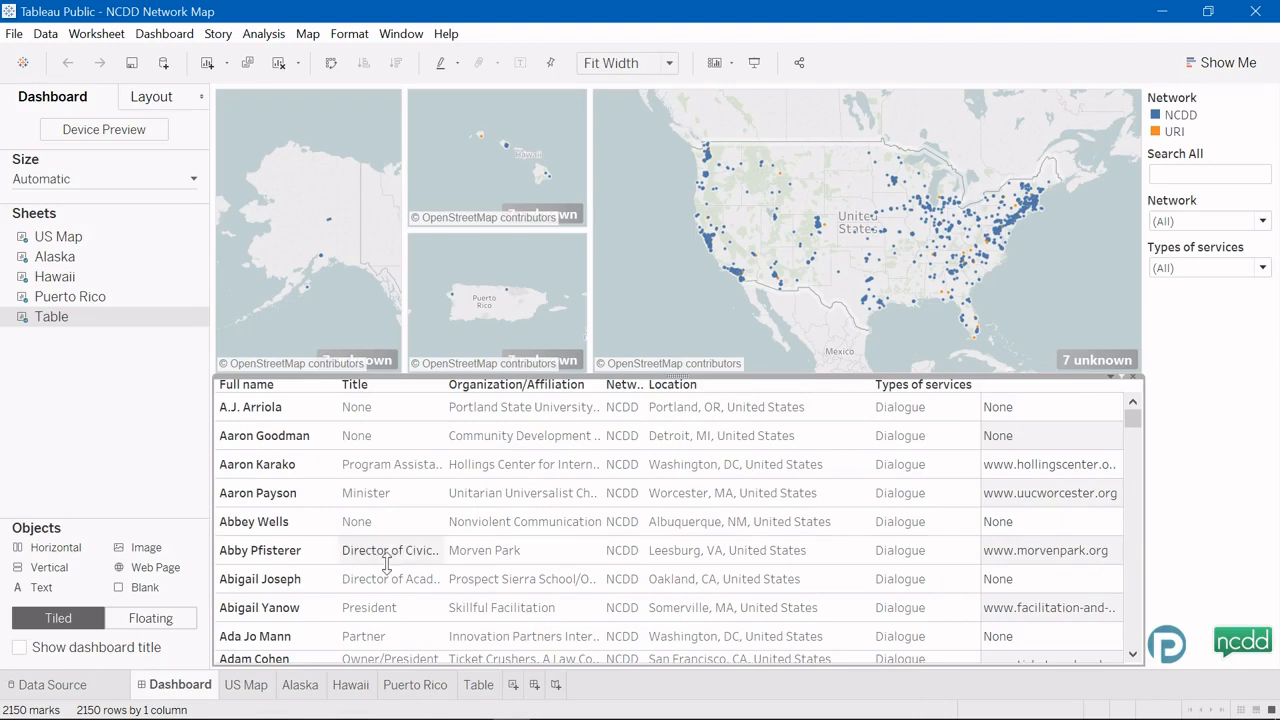
click(244, 688)
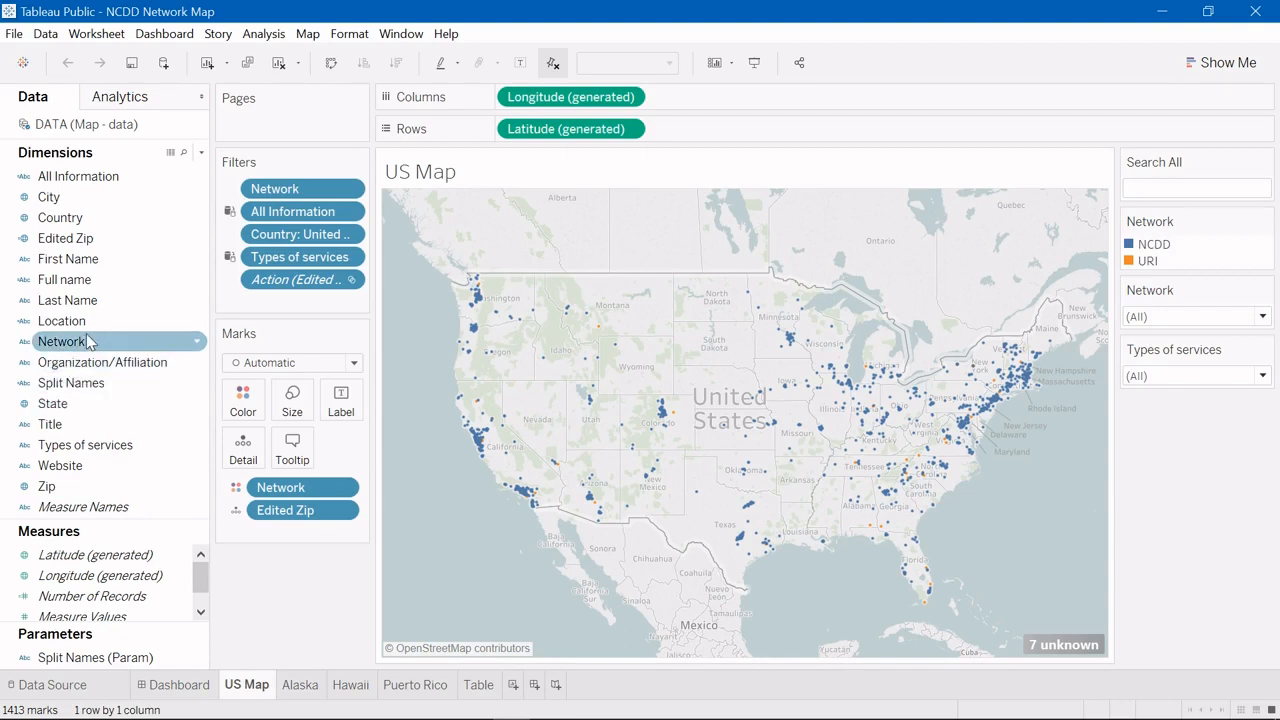
click(70, 320)
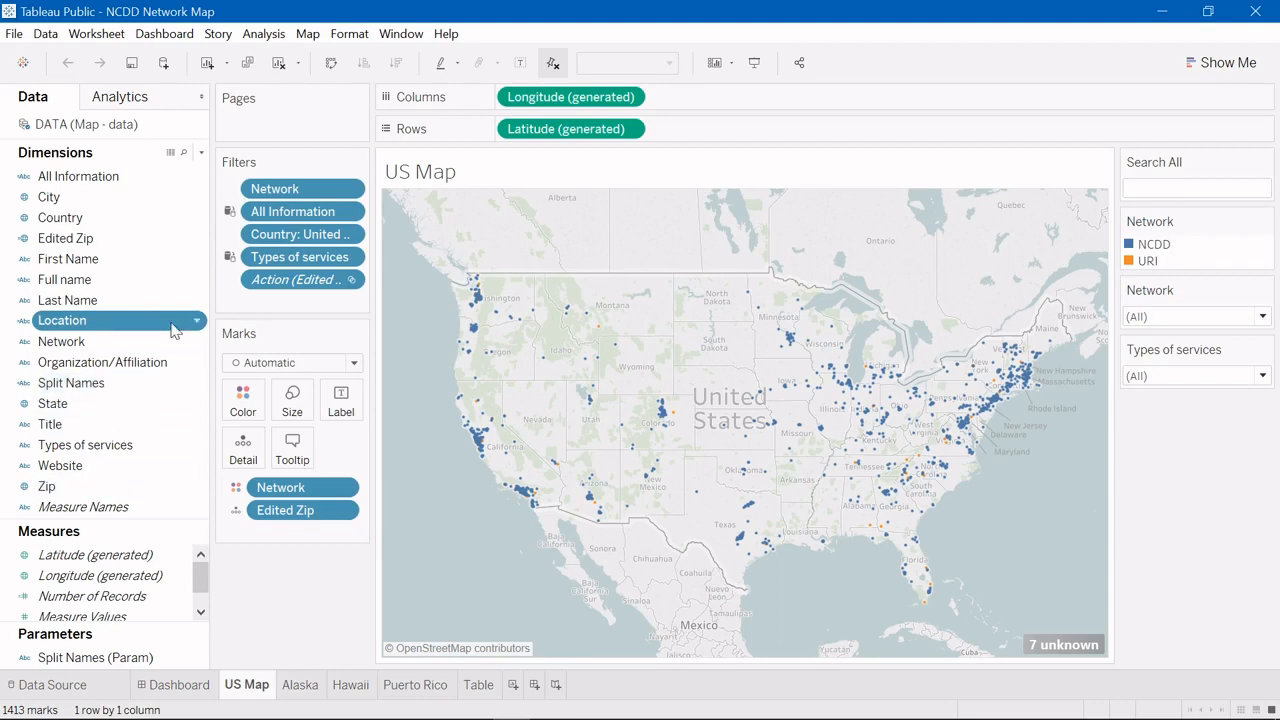
click(95, 259)
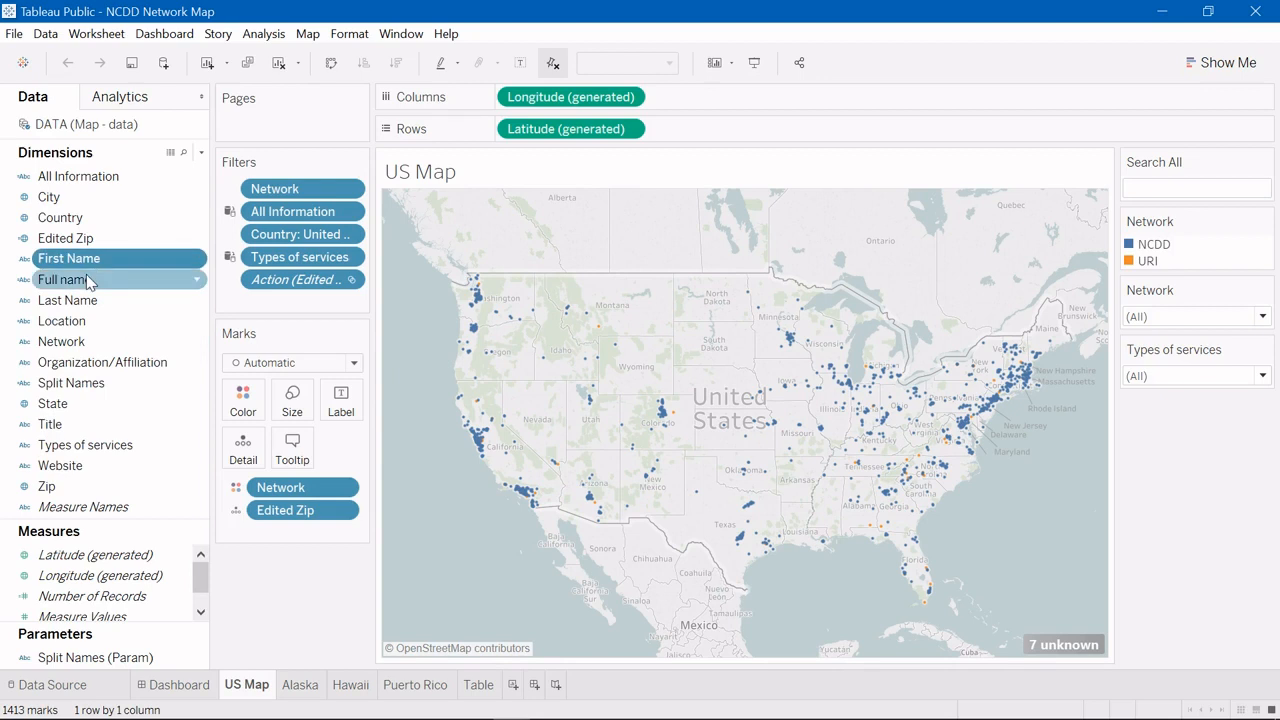
click(93, 280)
right_click(88, 280)
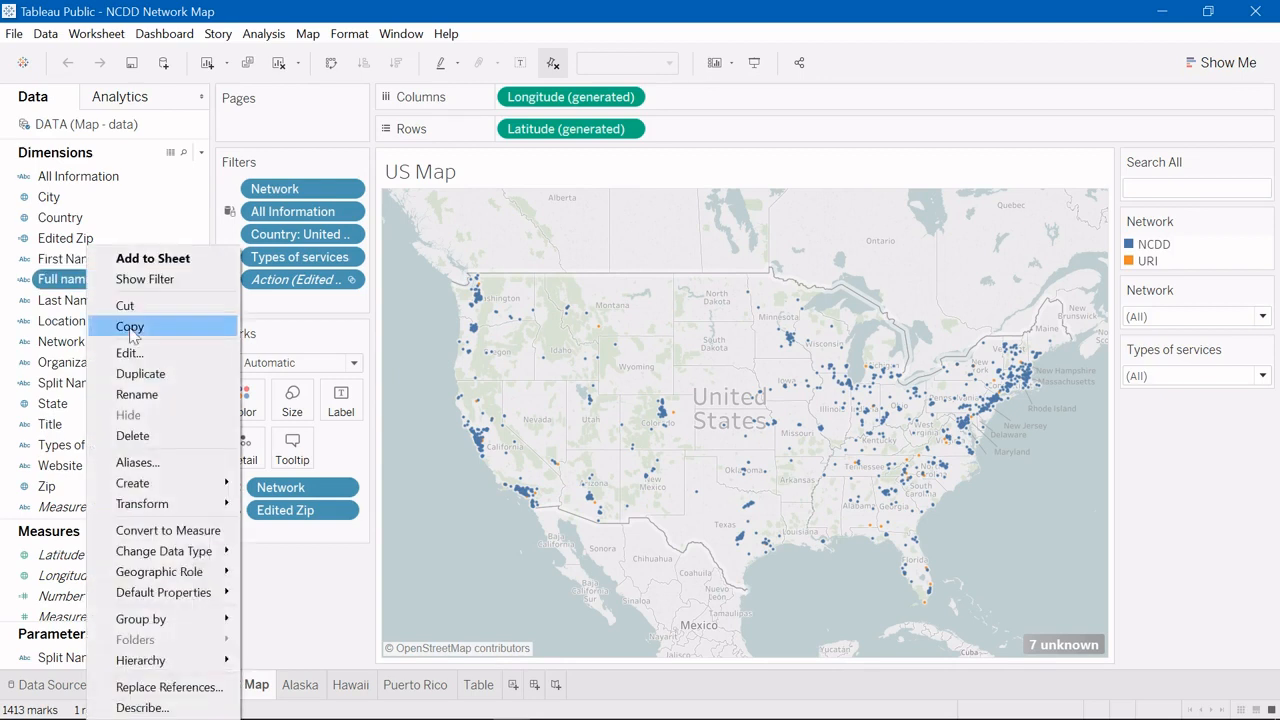
click(129, 353)
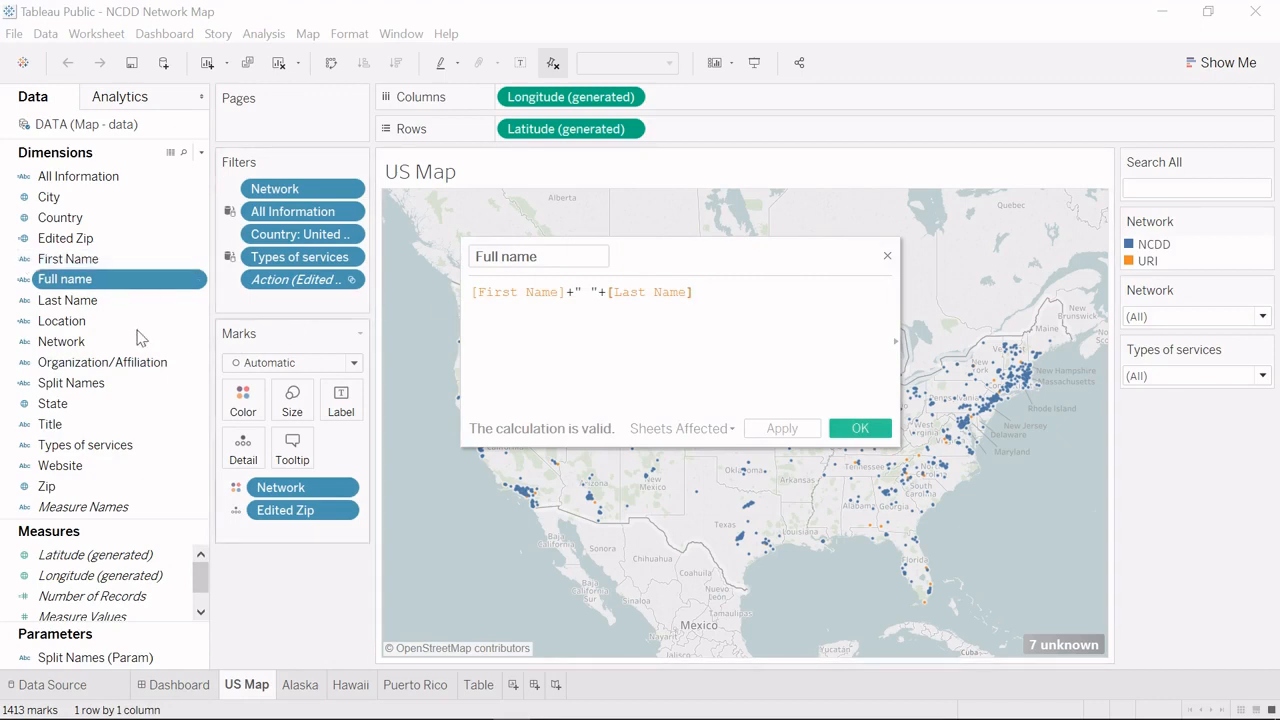
click(856, 432)
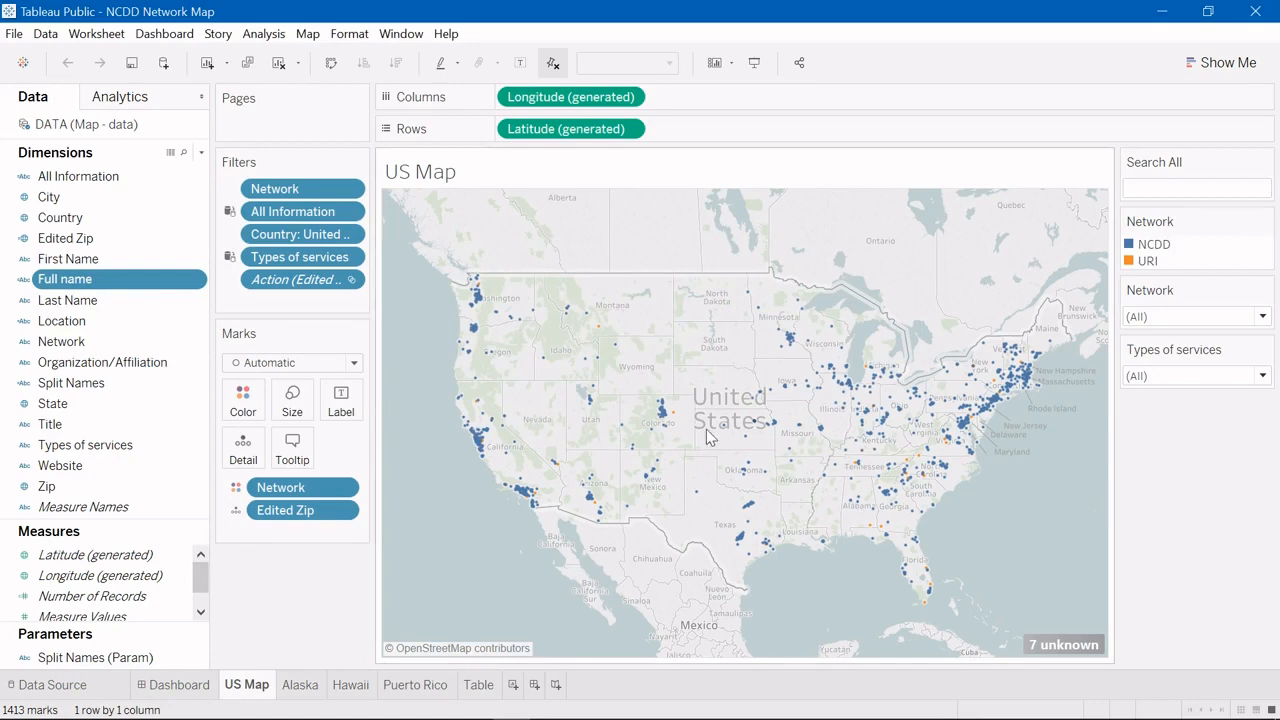
right_click(85, 242)
click(163, 344)
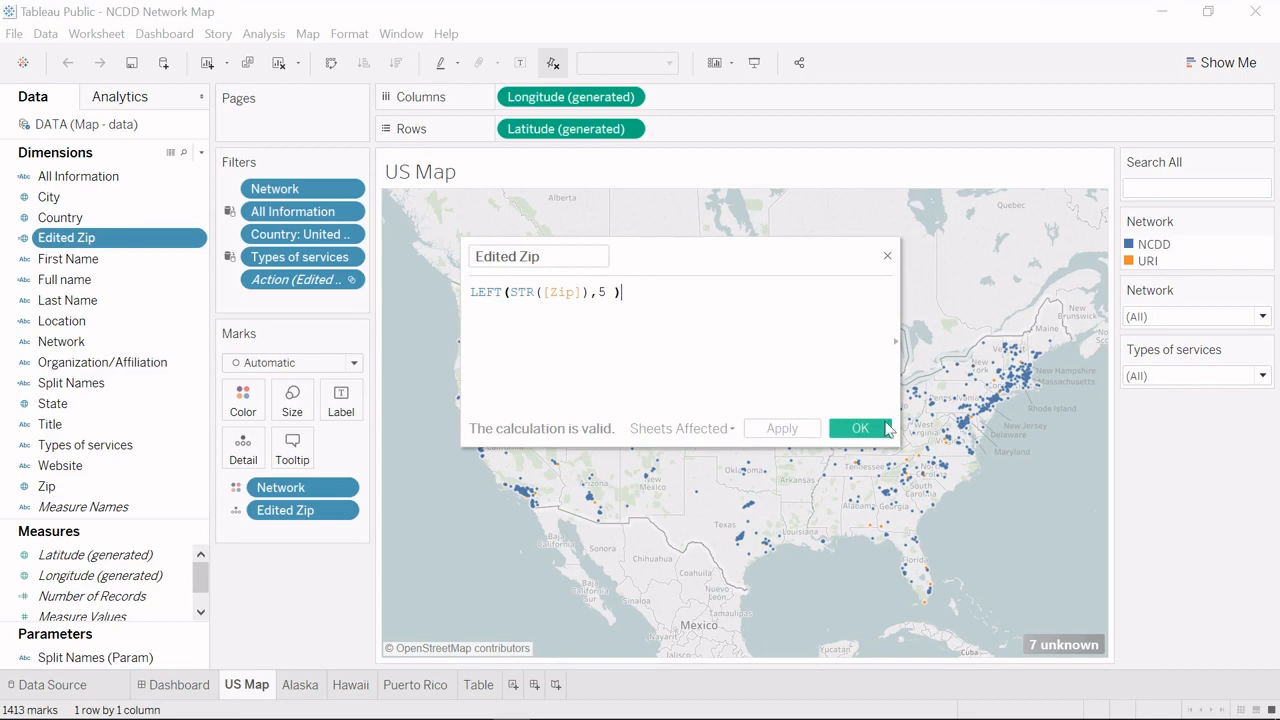
click(878, 430)
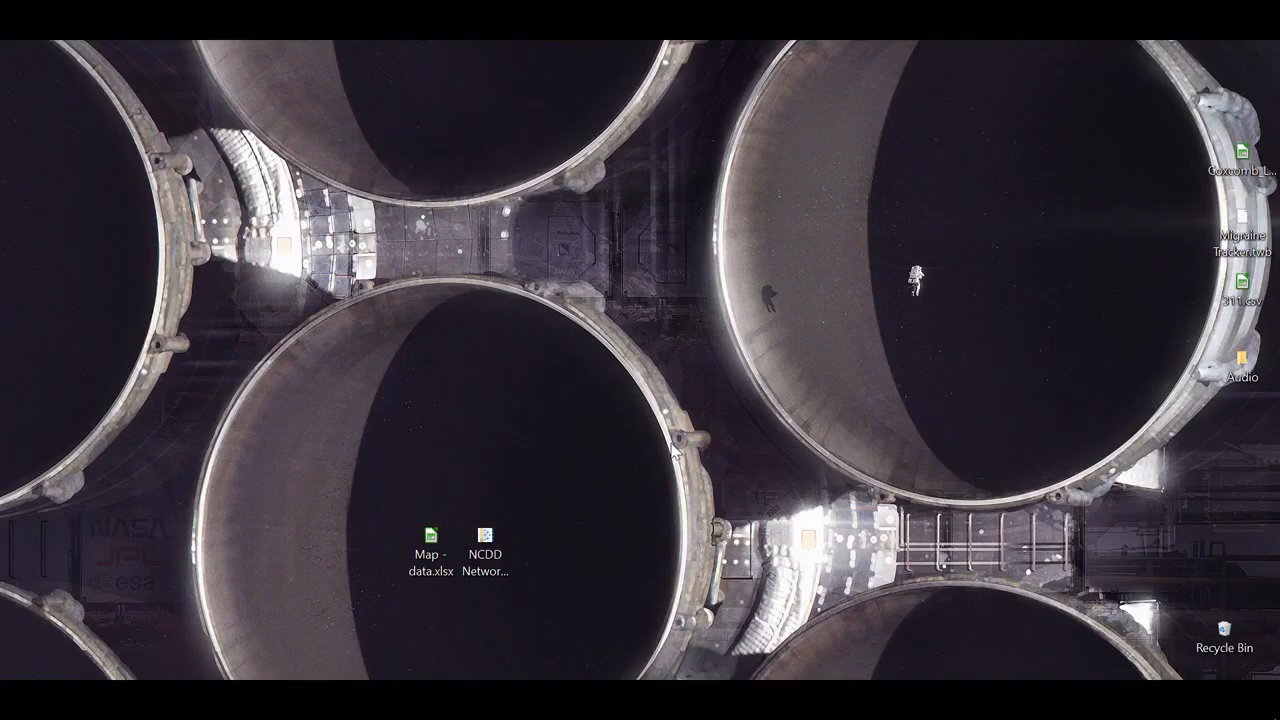
Step: Reposition the Map - data.xlsx icon on the desktop, then return to Tableau Public's US Map sheet
drag(431, 537, 460, 420)
click(547, 457)
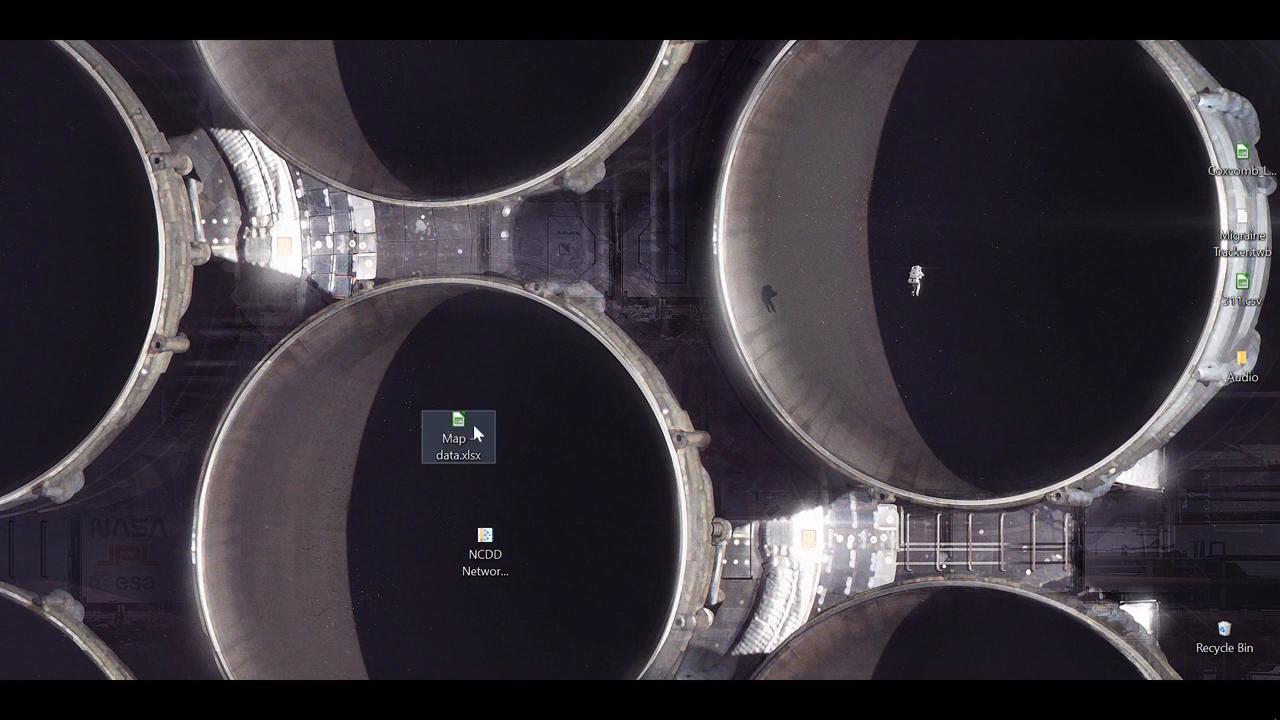
drag(413, 375, 505, 467)
key(alt+Tab)
key(alt+Tab)
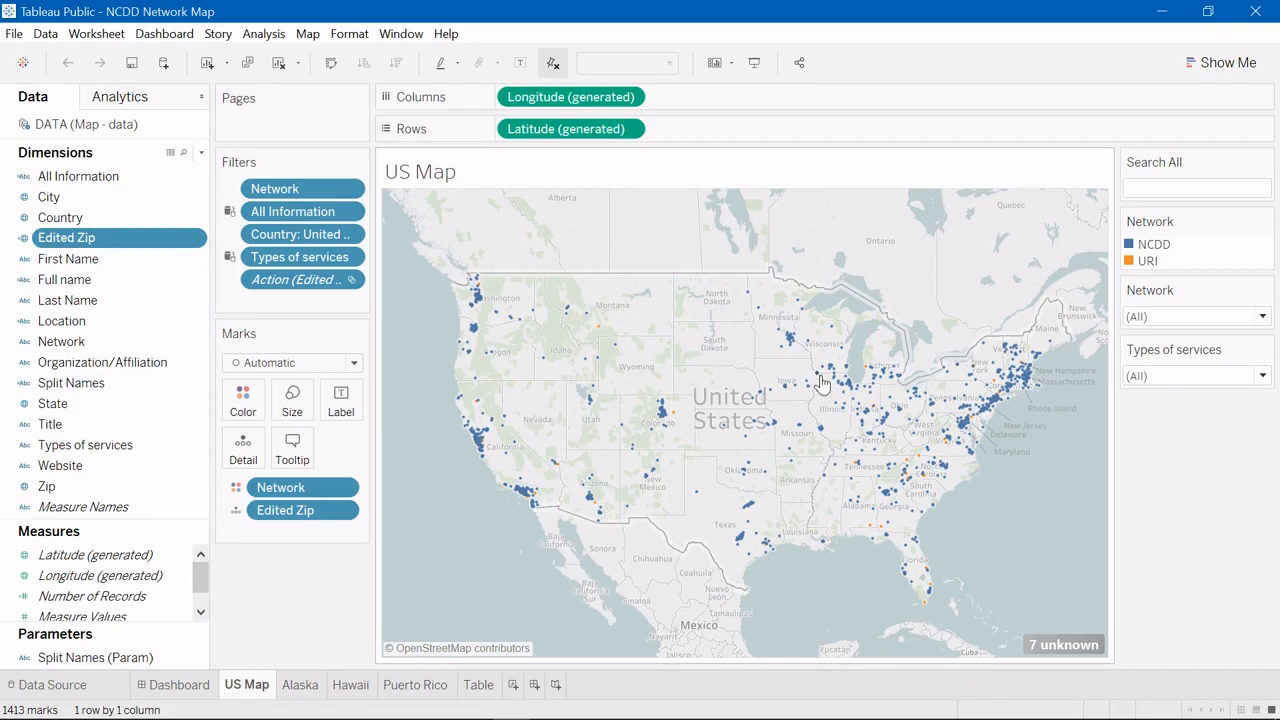
Step: Add a new Excel data source, choosing Map - data.xlsx from the Desktop folder
click(165, 66)
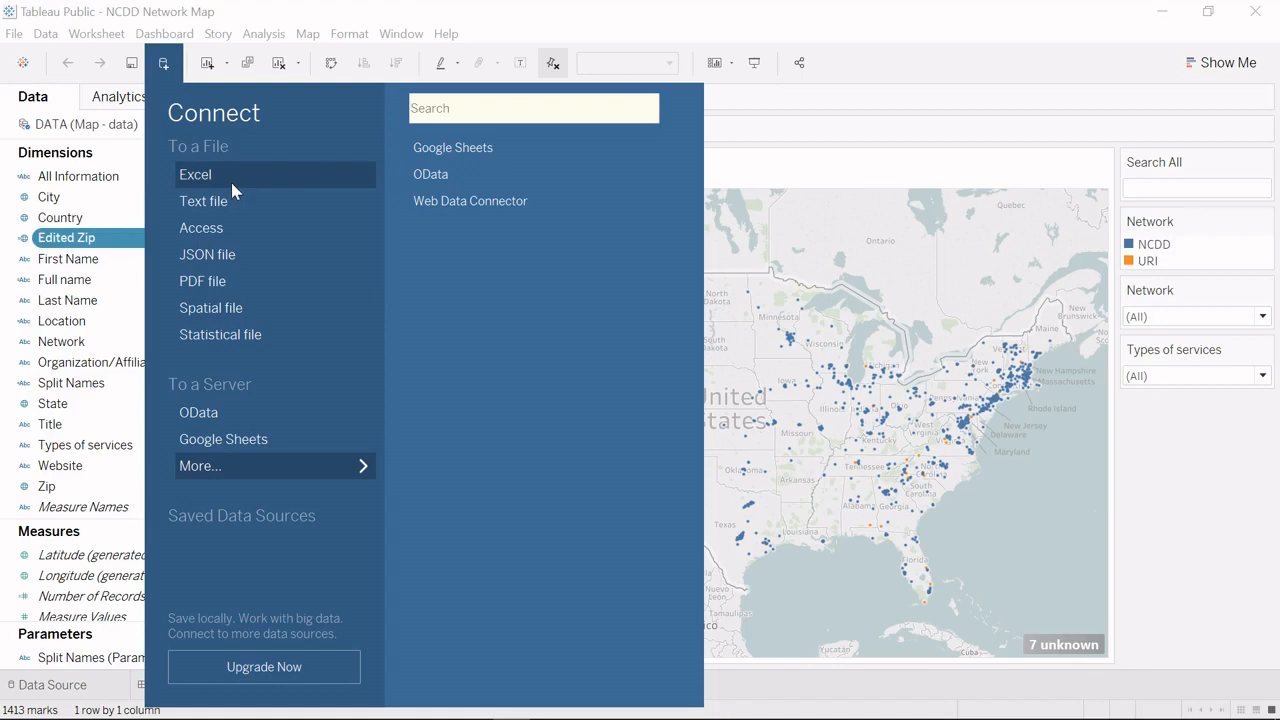
click(230, 179)
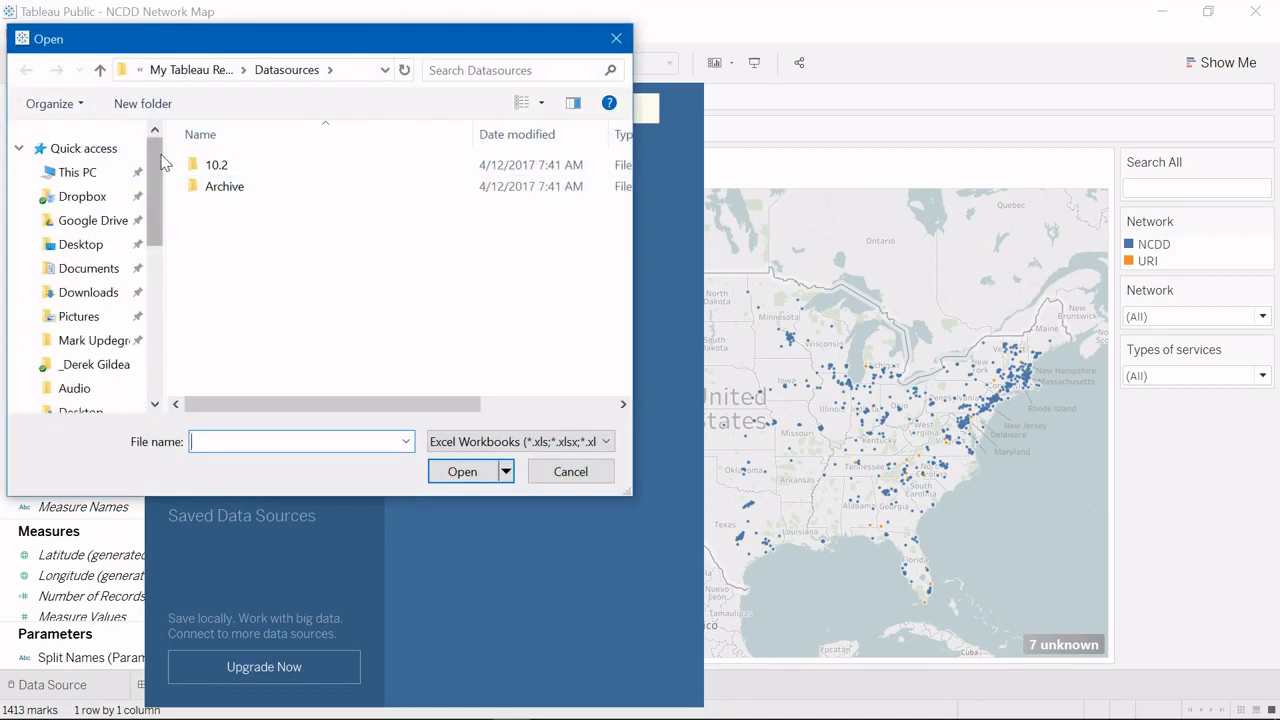
scroll(90, 240, down, 6)
scroll(90, 250, up, 6)
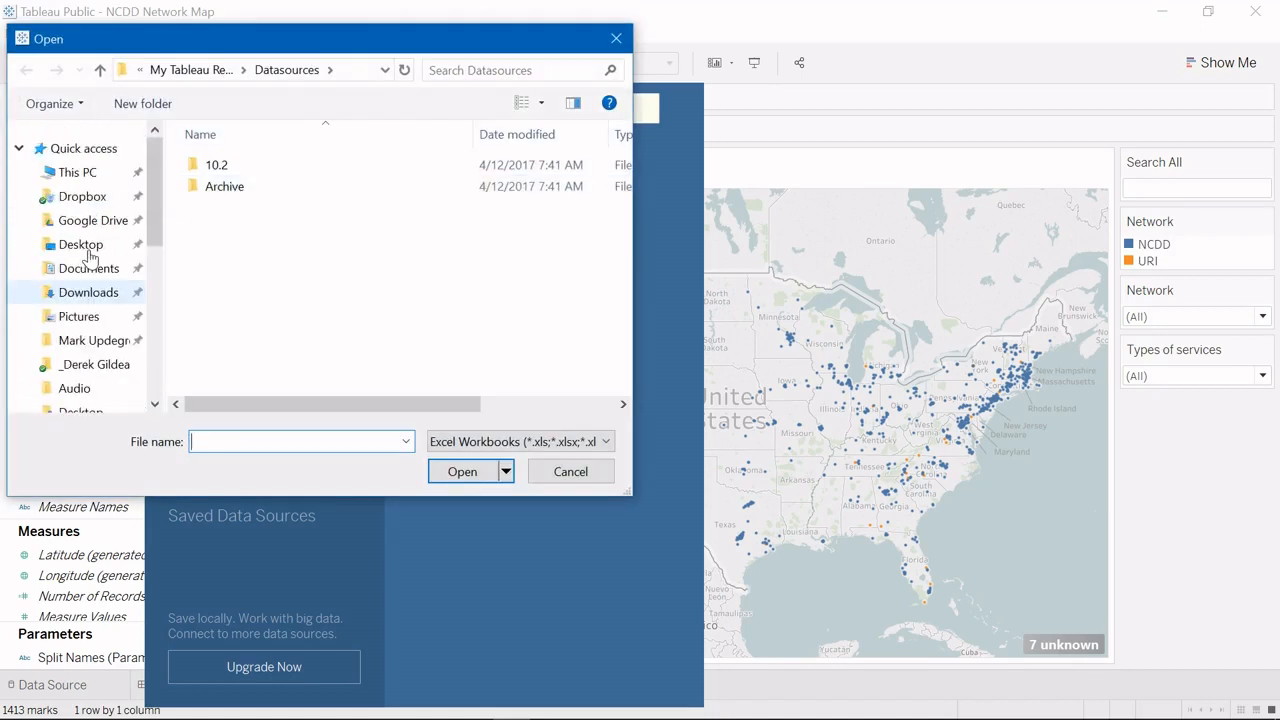
click(76, 244)
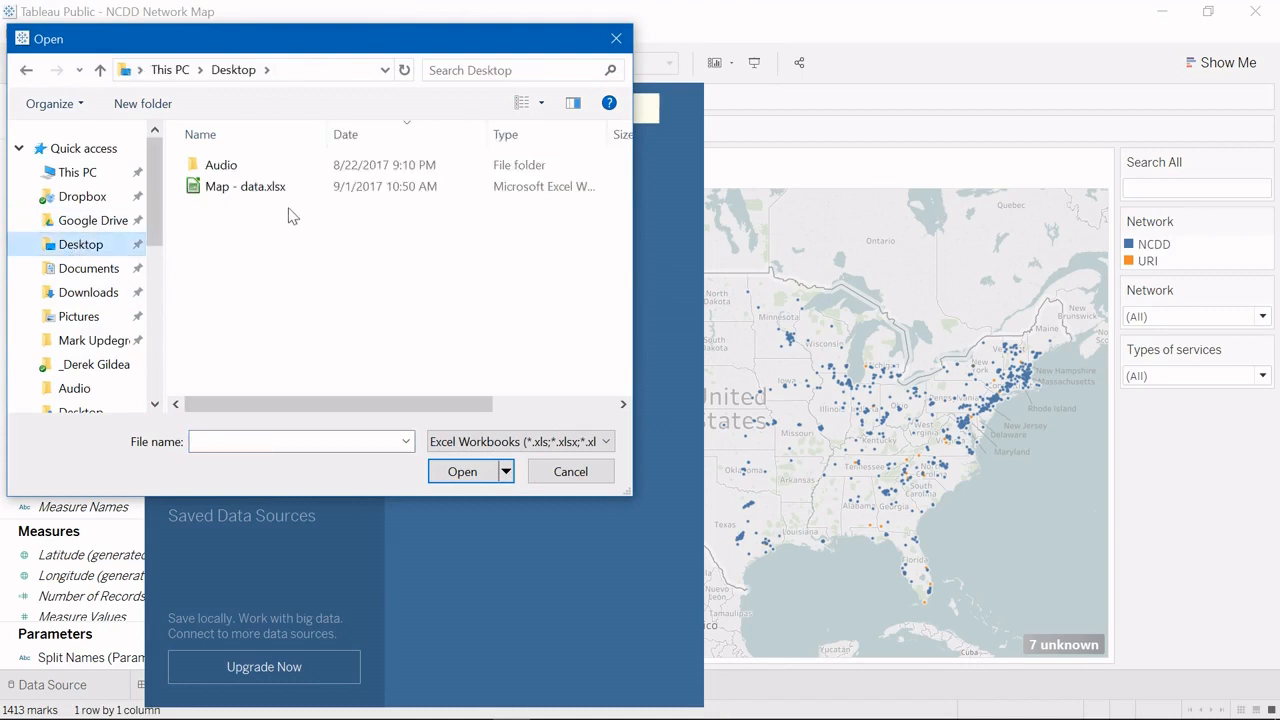
click(263, 190)
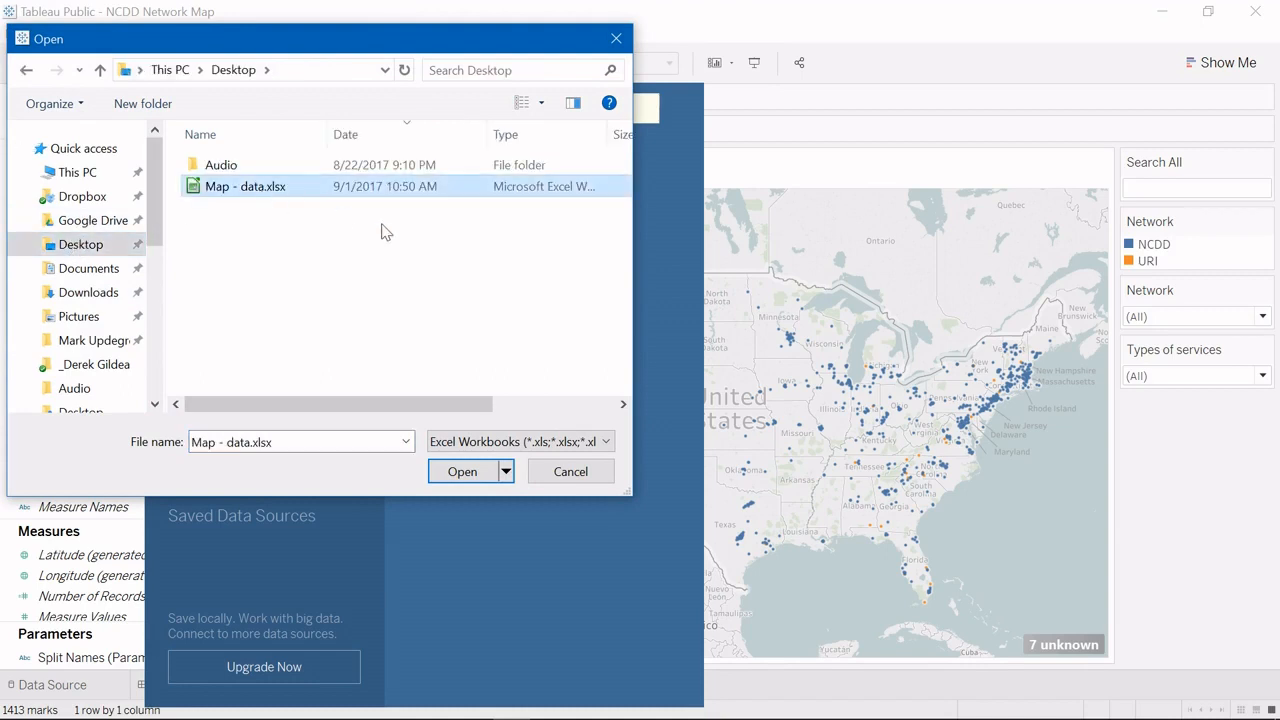
key(Return)
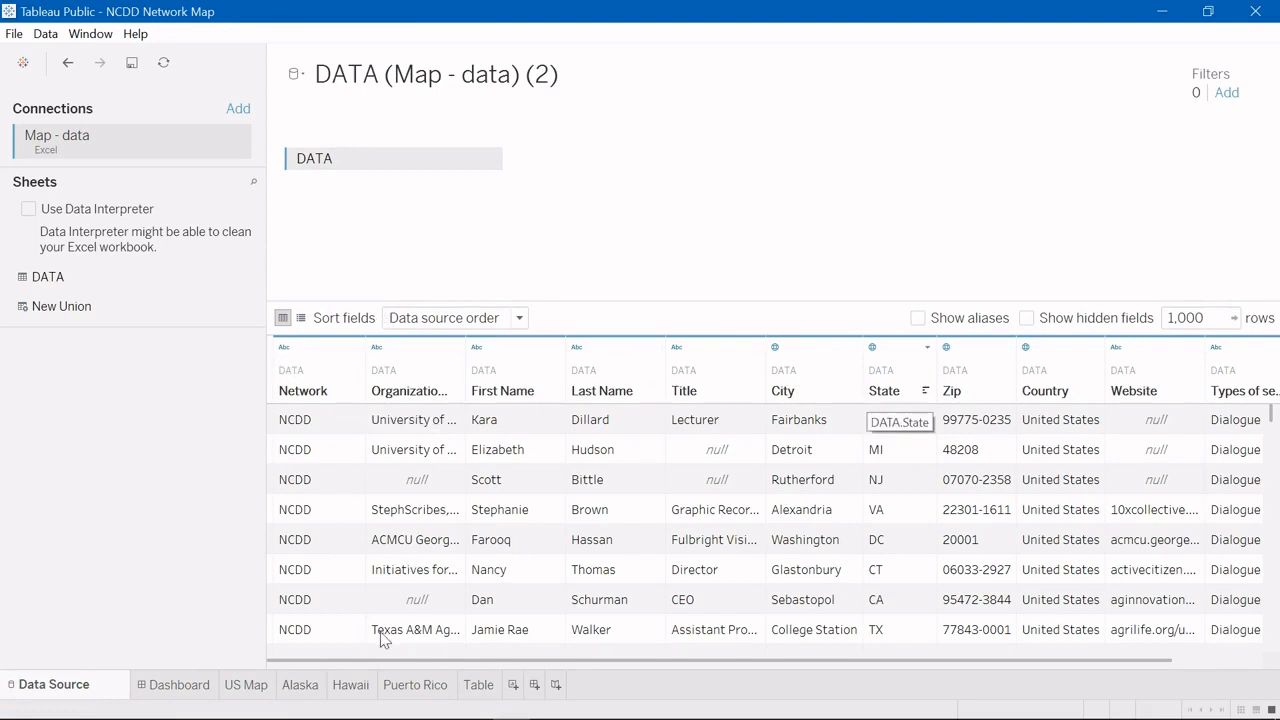
Step: Scroll through the Map - data columns in the preview, then return to the US Map sheet
scroll(434, 662, right, 1)
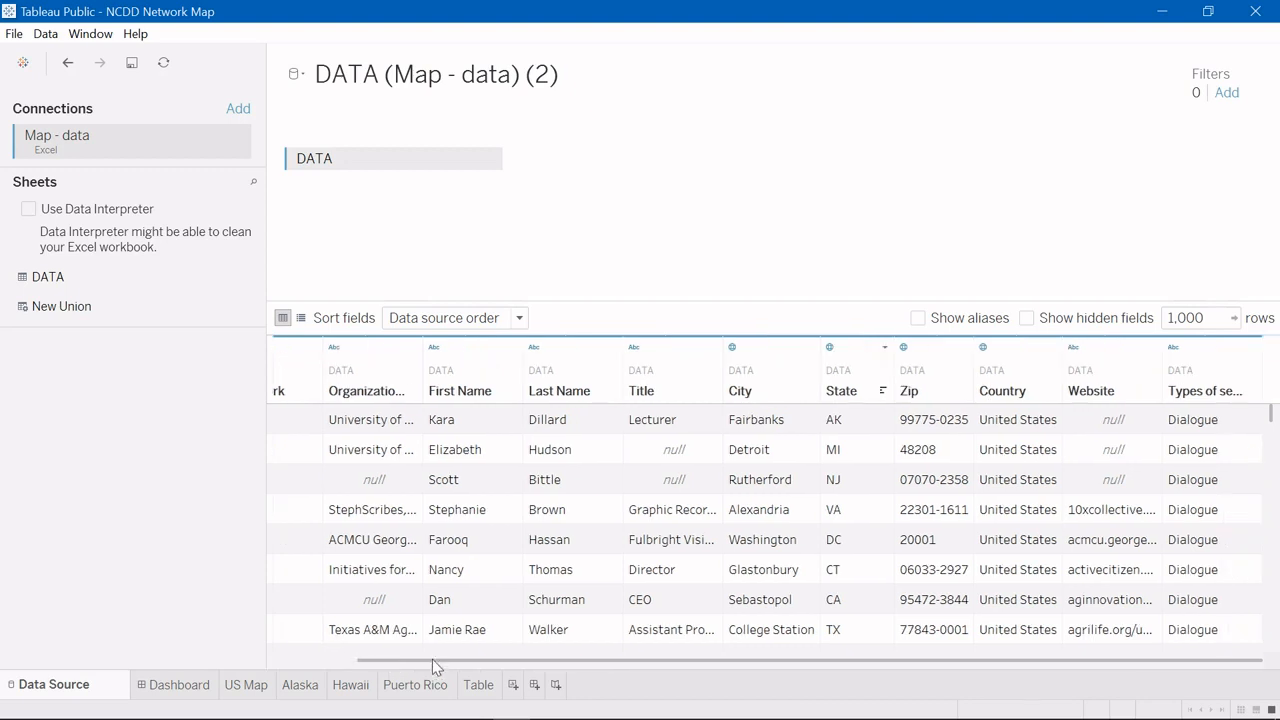
scroll(361, 674, left, 1)
scroll(330, 674, right, 1)
scroll(400, 672, left, 1)
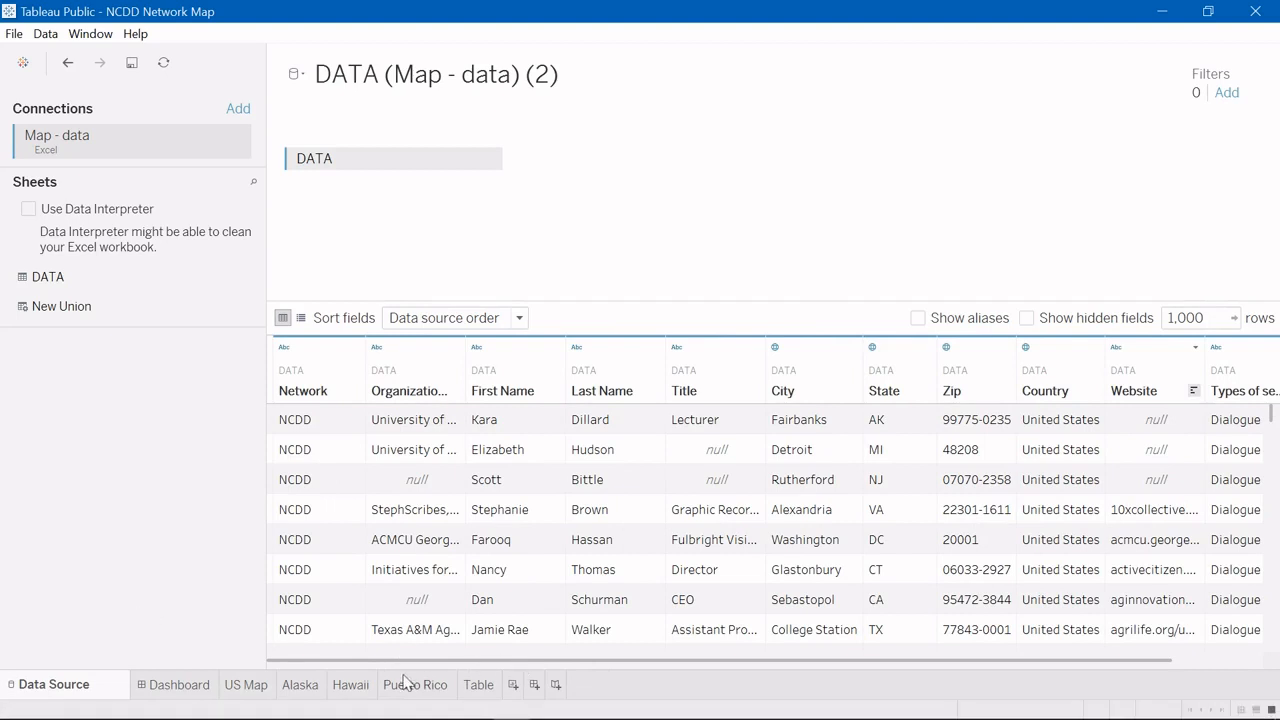
click(240, 688)
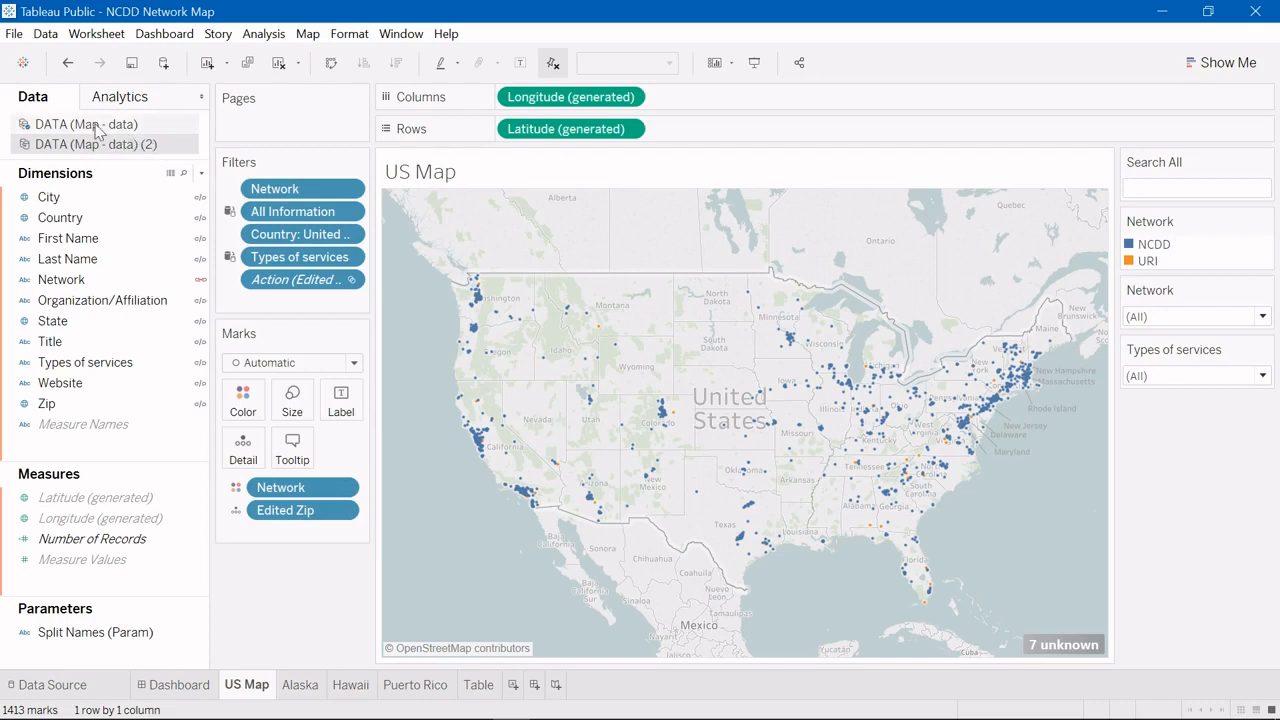
Step: Use Replace Data Source to swap DATA (Map - data) for DATA (Map - data) (2)
right_click(44, 133)
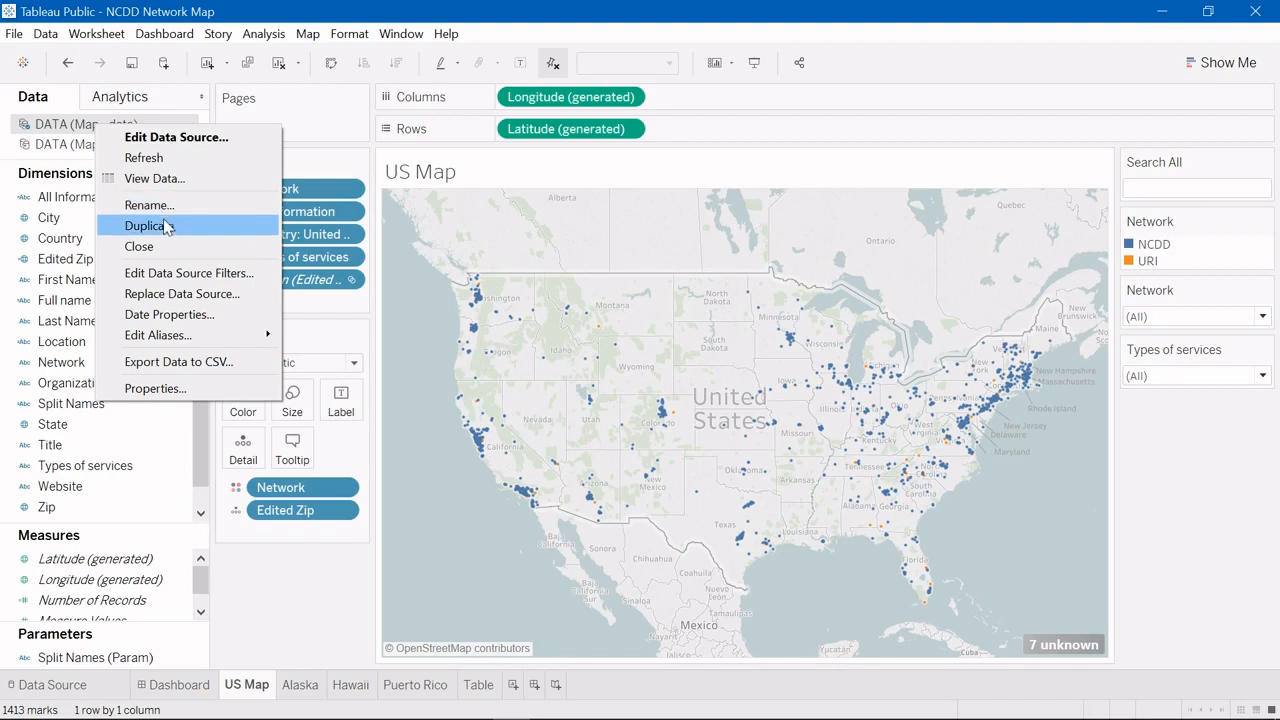
click(162, 296)
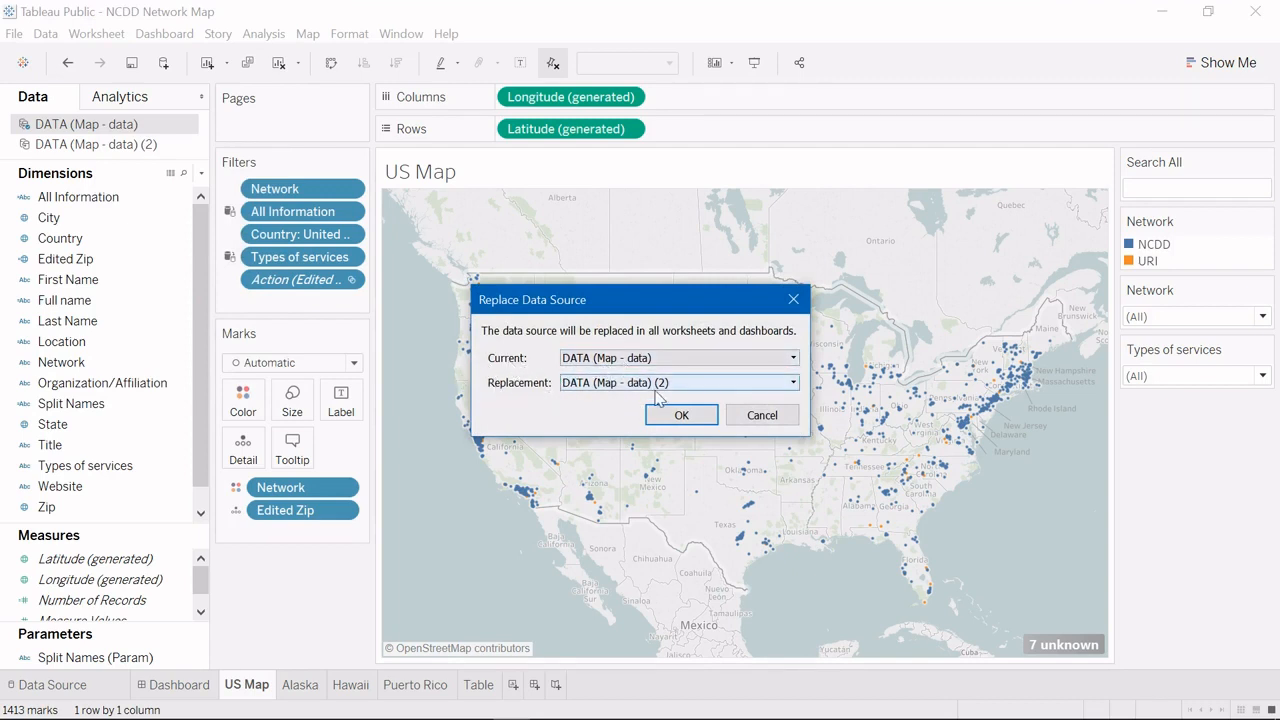
click(680, 416)
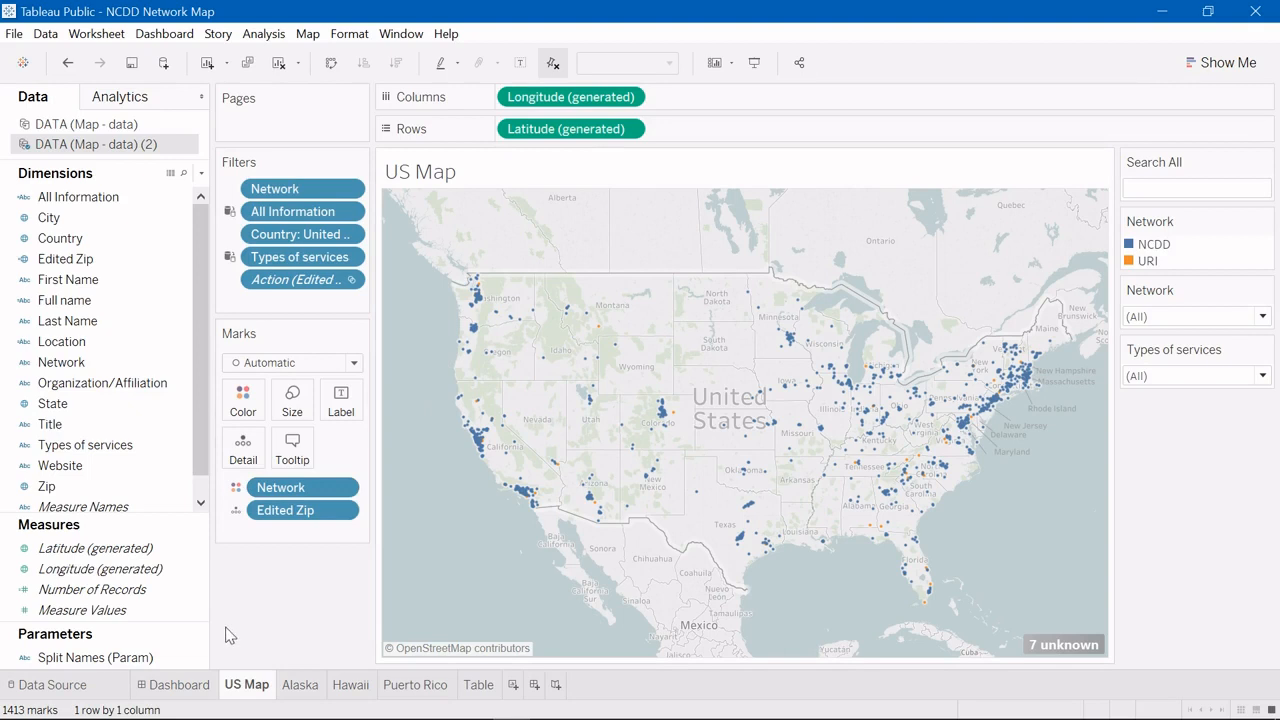
Step: Switch to the NCDD Network Map dashboard with its four maps and deselect the table zone
click(181, 684)
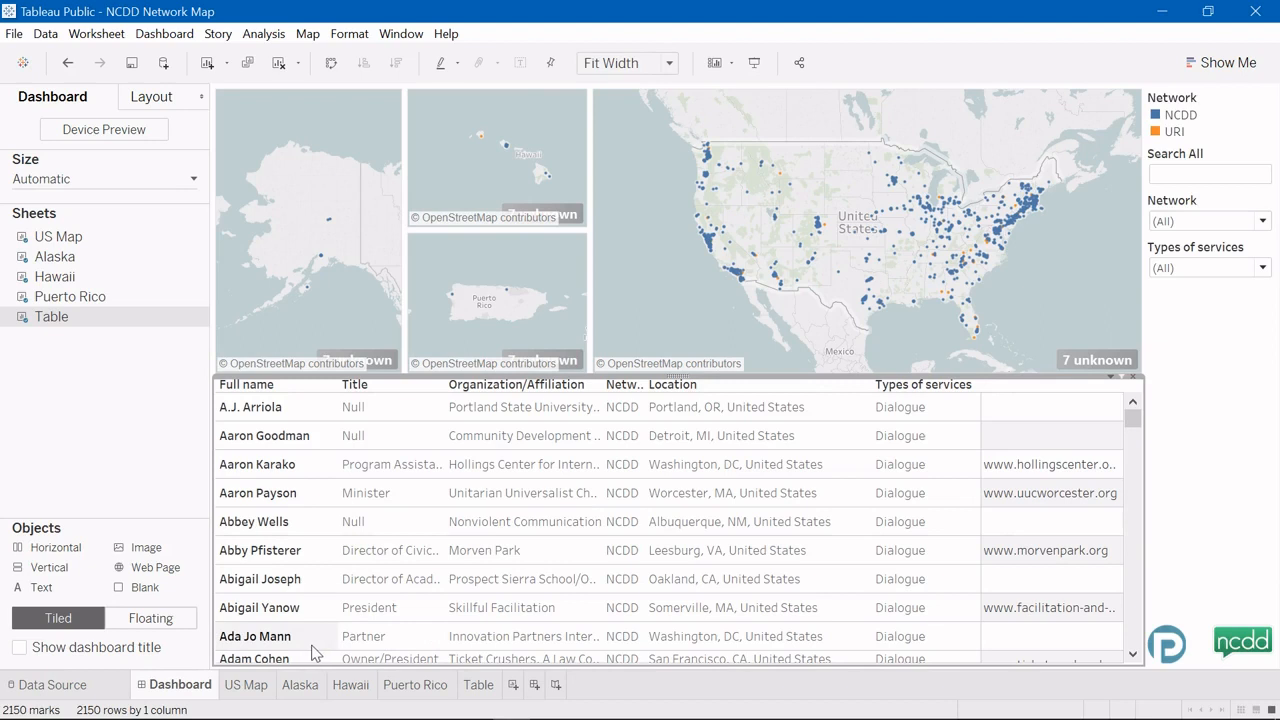
click(188, 470)
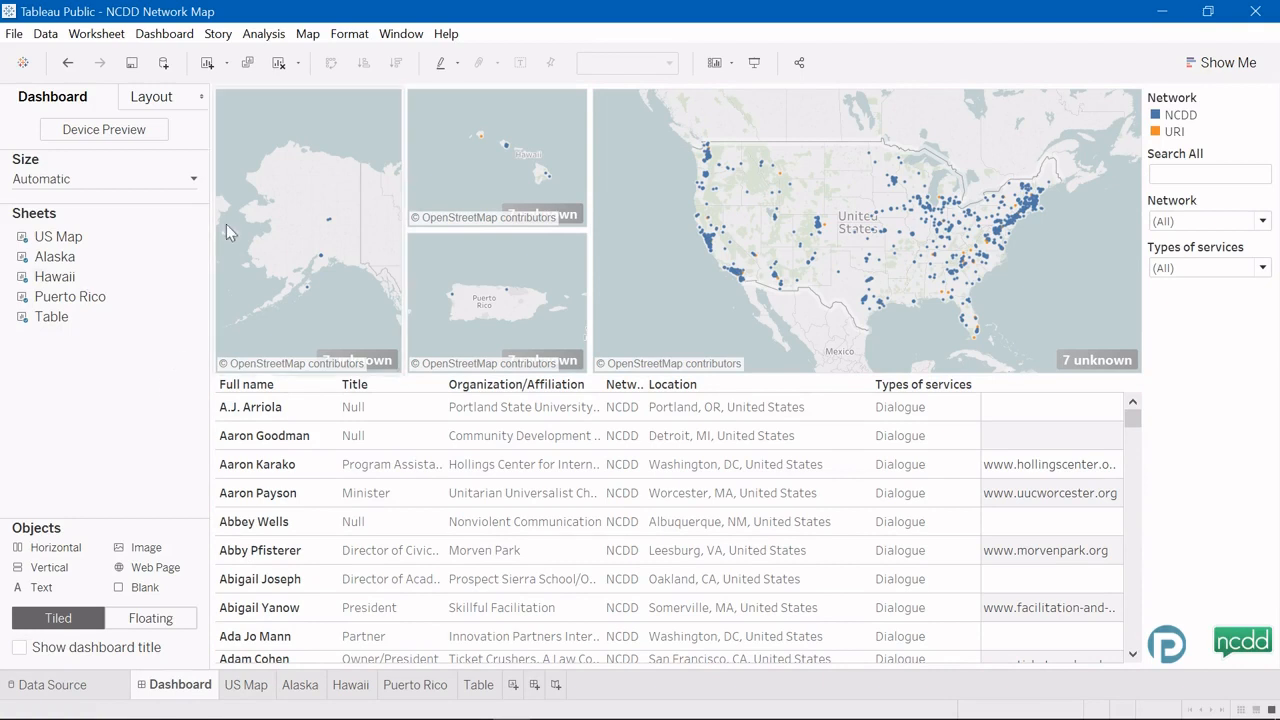
click(14, 33)
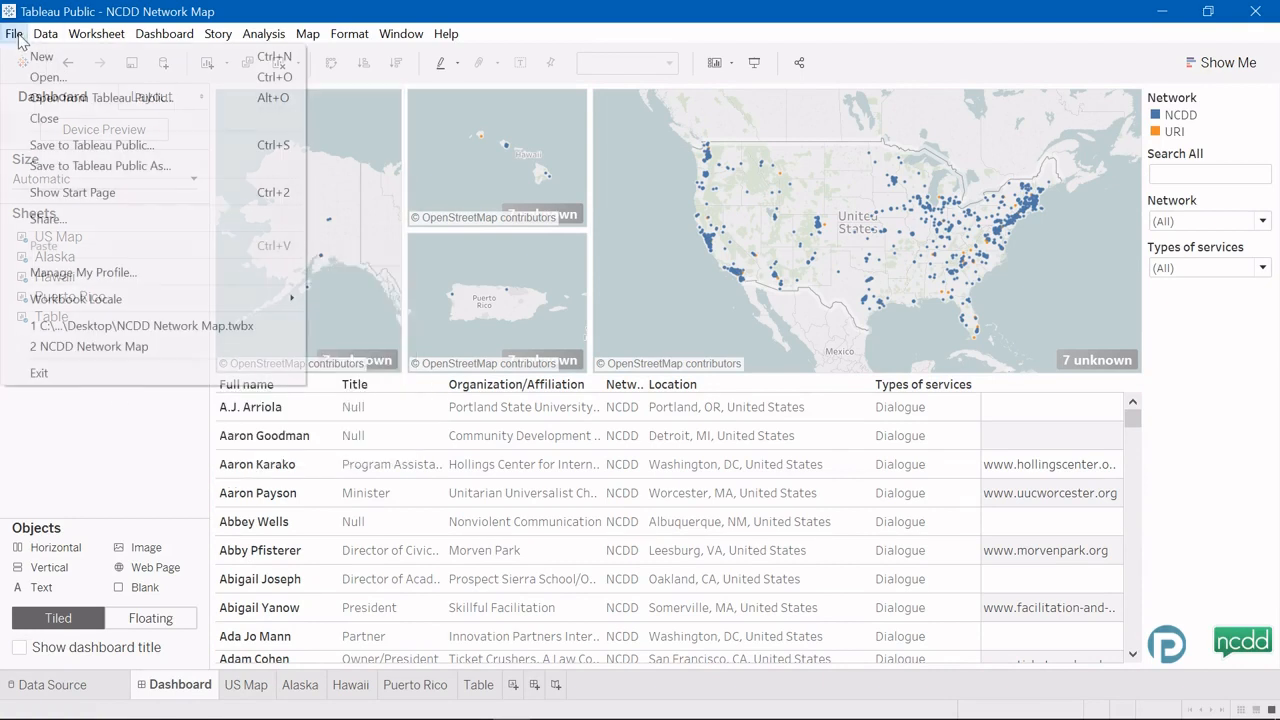
Step: Sign in with the account e-mail and password, then save as NCDD Network Map, overwriting the published version
click(115, 166)
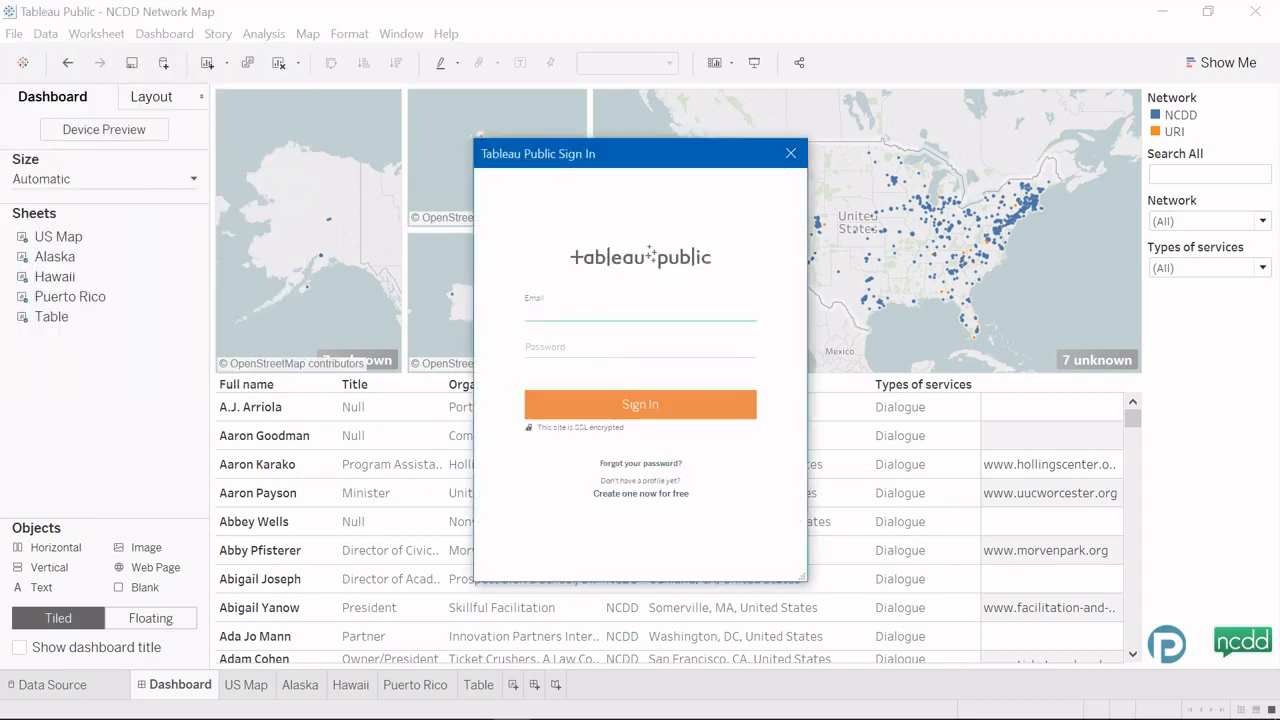
key(Tab)
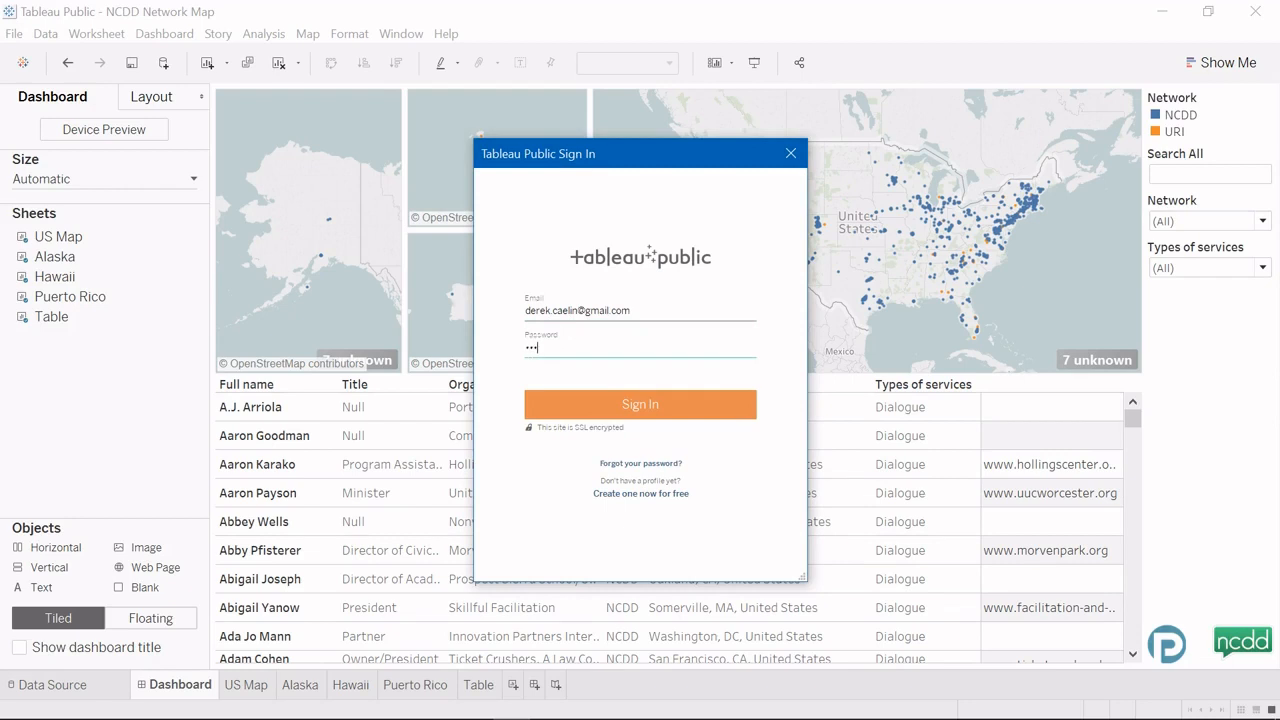
key(Return)
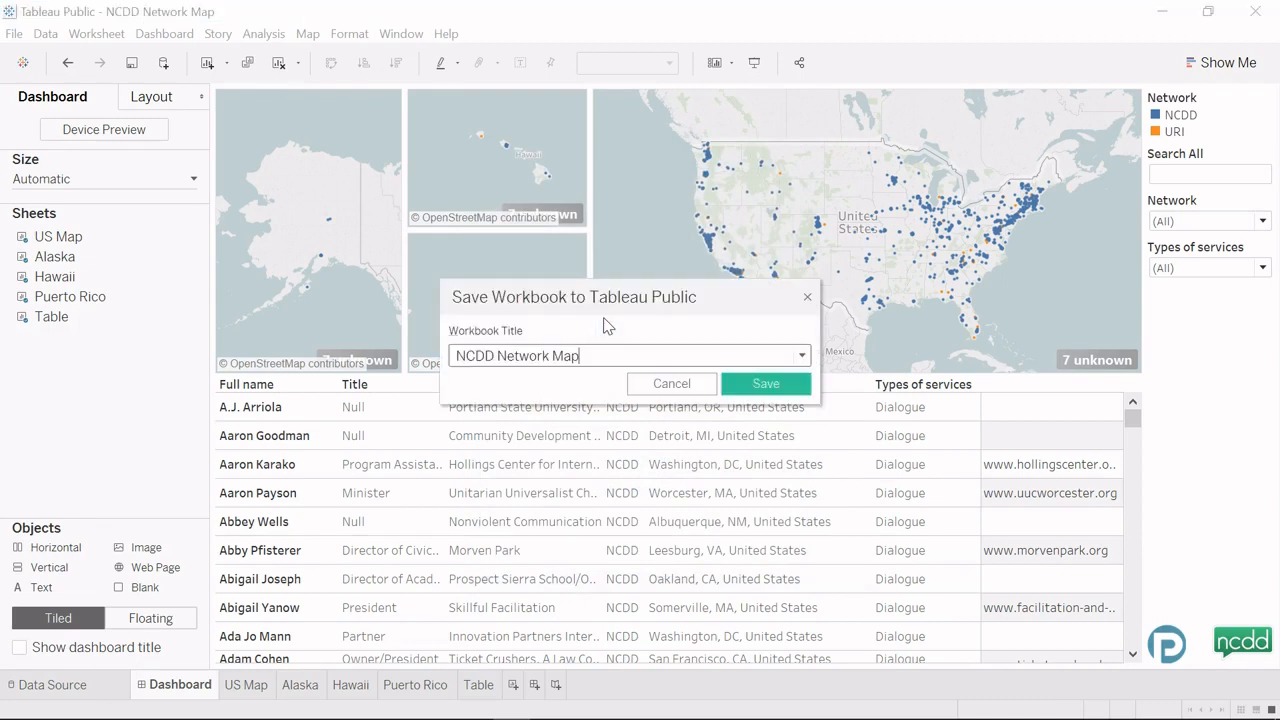
click(769, 385)
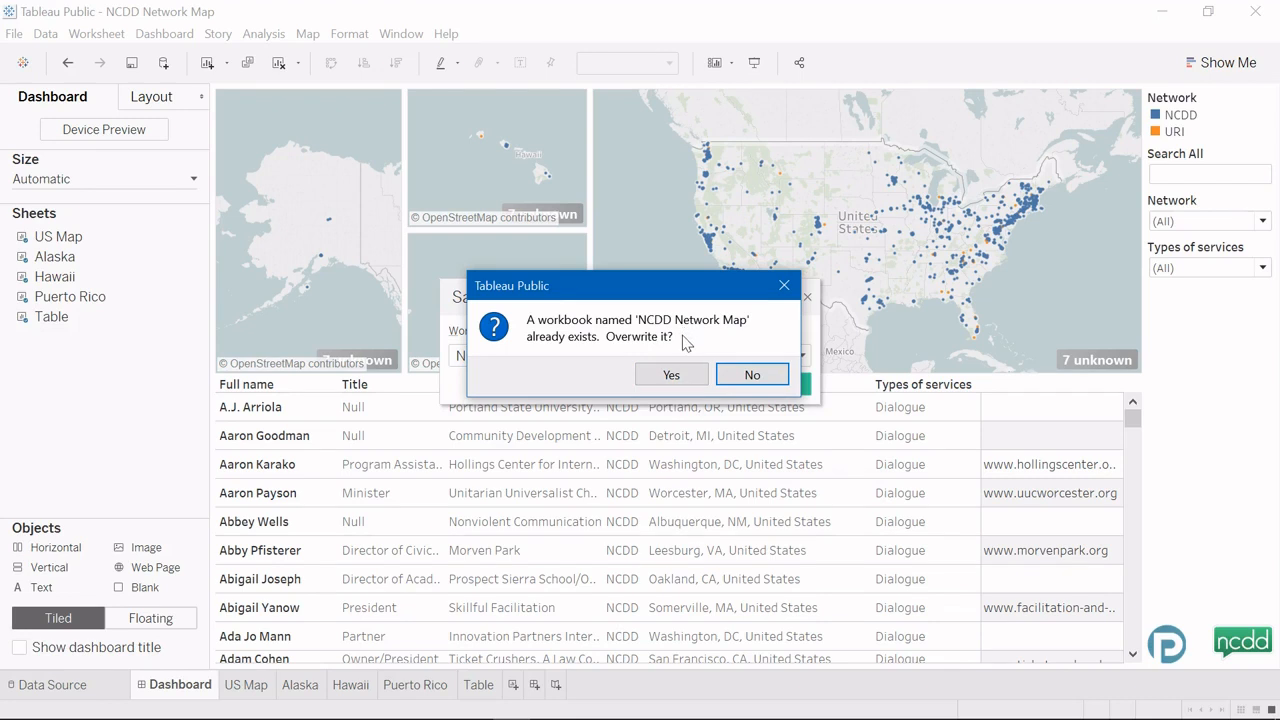
click(668, 375)
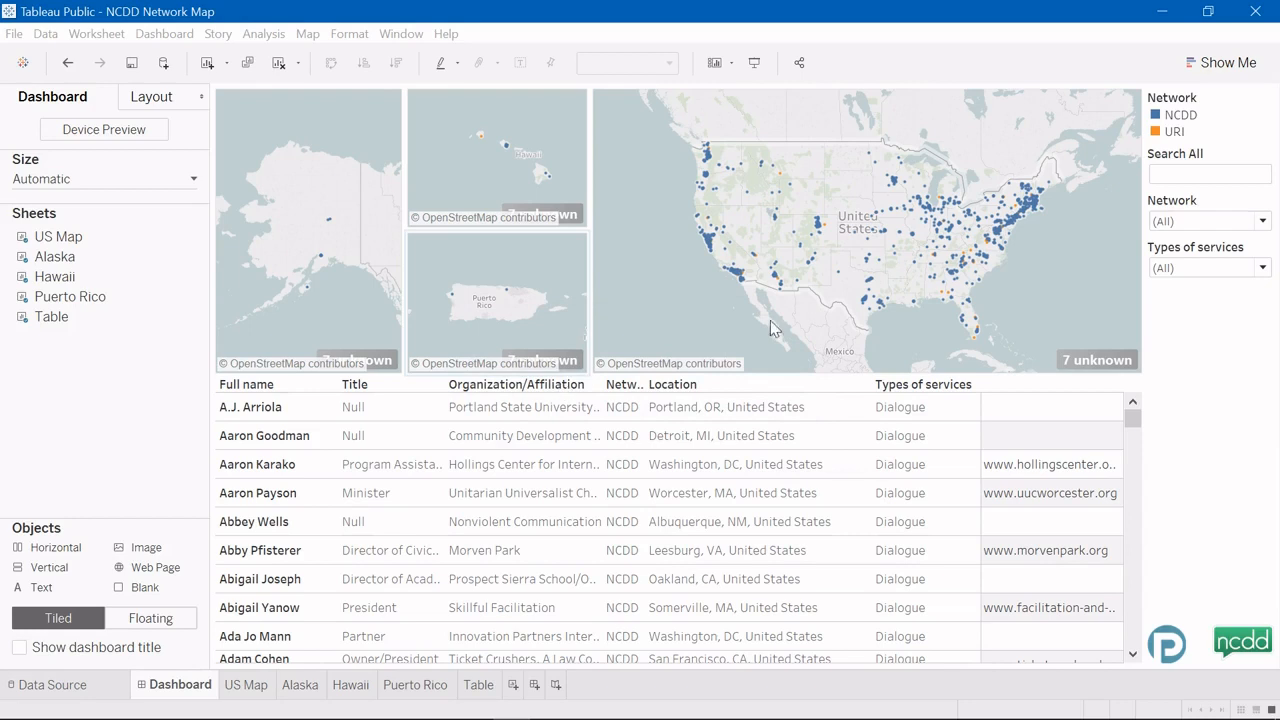
Step: Put the browser in full screen and dismiss the Save Complete notice
mouse_move(374, 712)
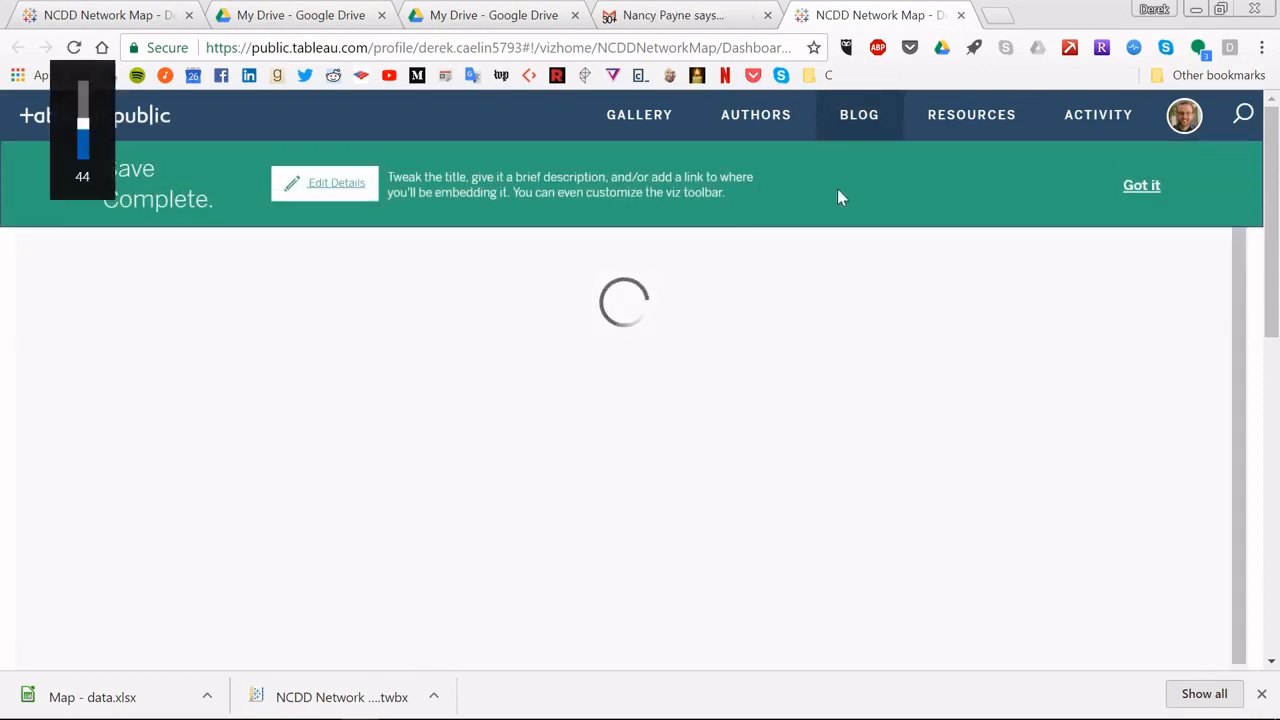
click(1260, 50)
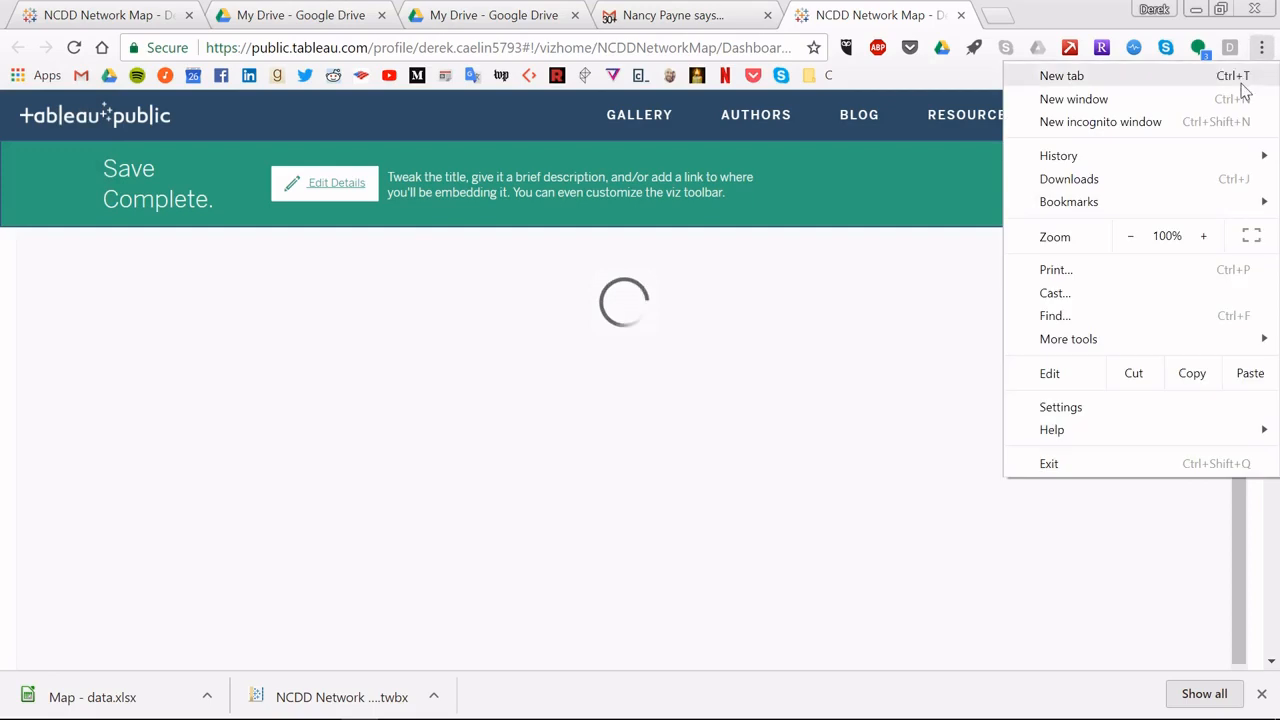
click(1250, 240)
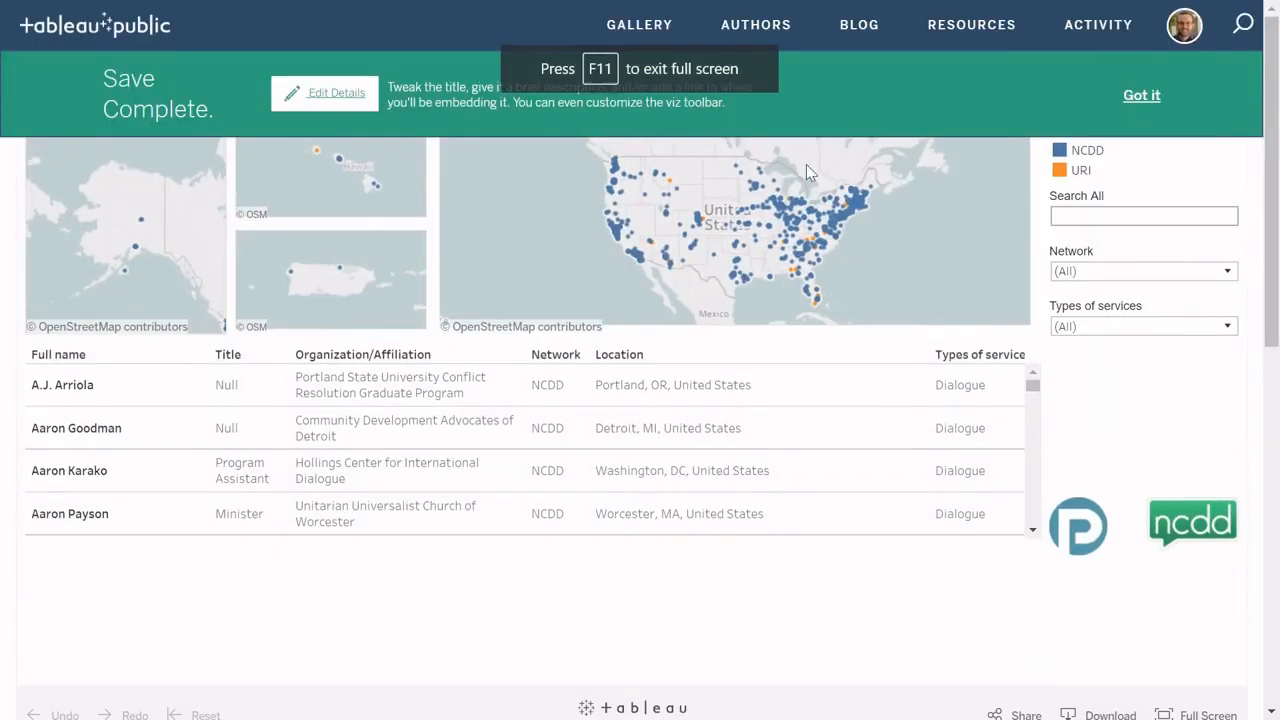
click(1132, 98)
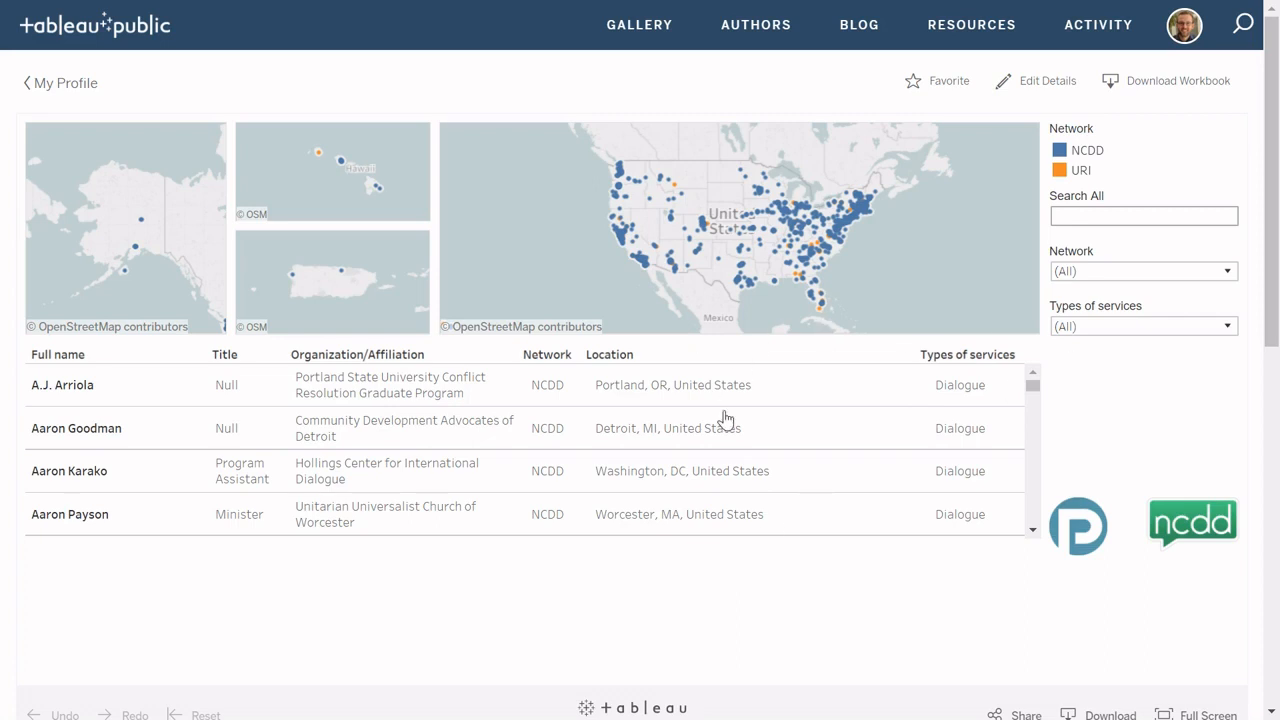
Step: Reload the published NCDD Network Map page, then exit full screen and restore the window beside the workbook
scroll(726, 418, down, 2)
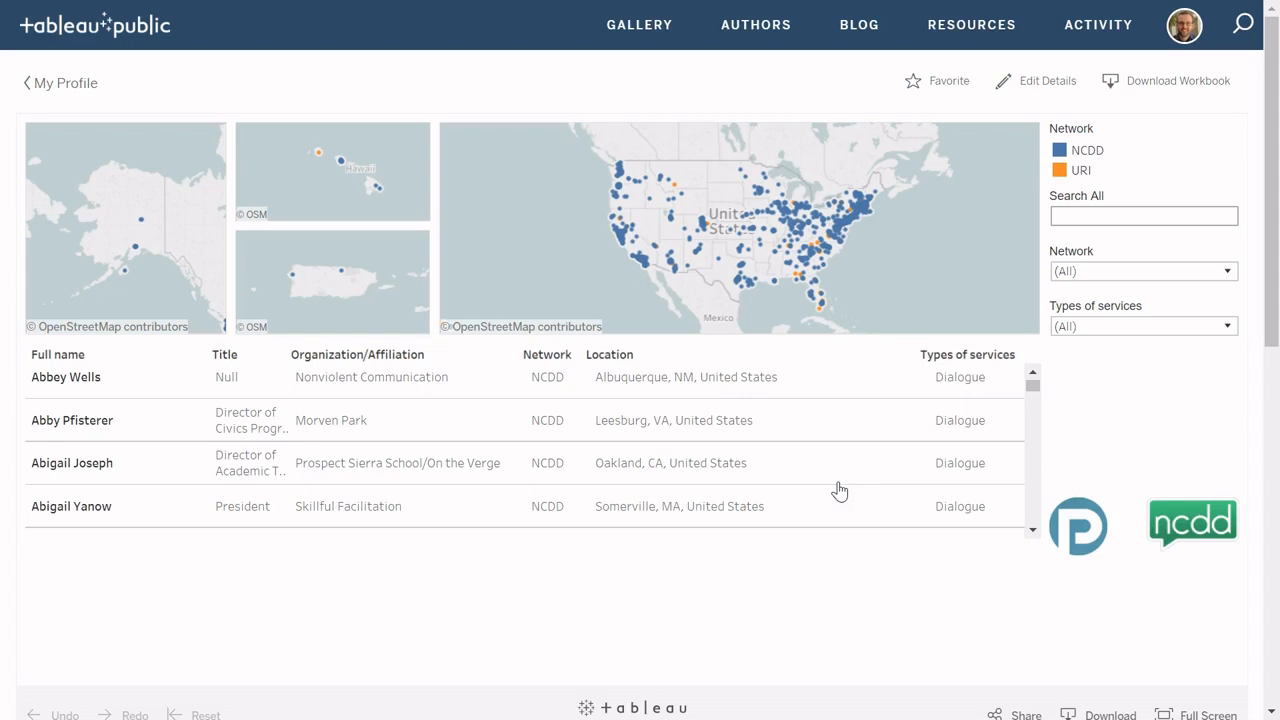
key(F5)
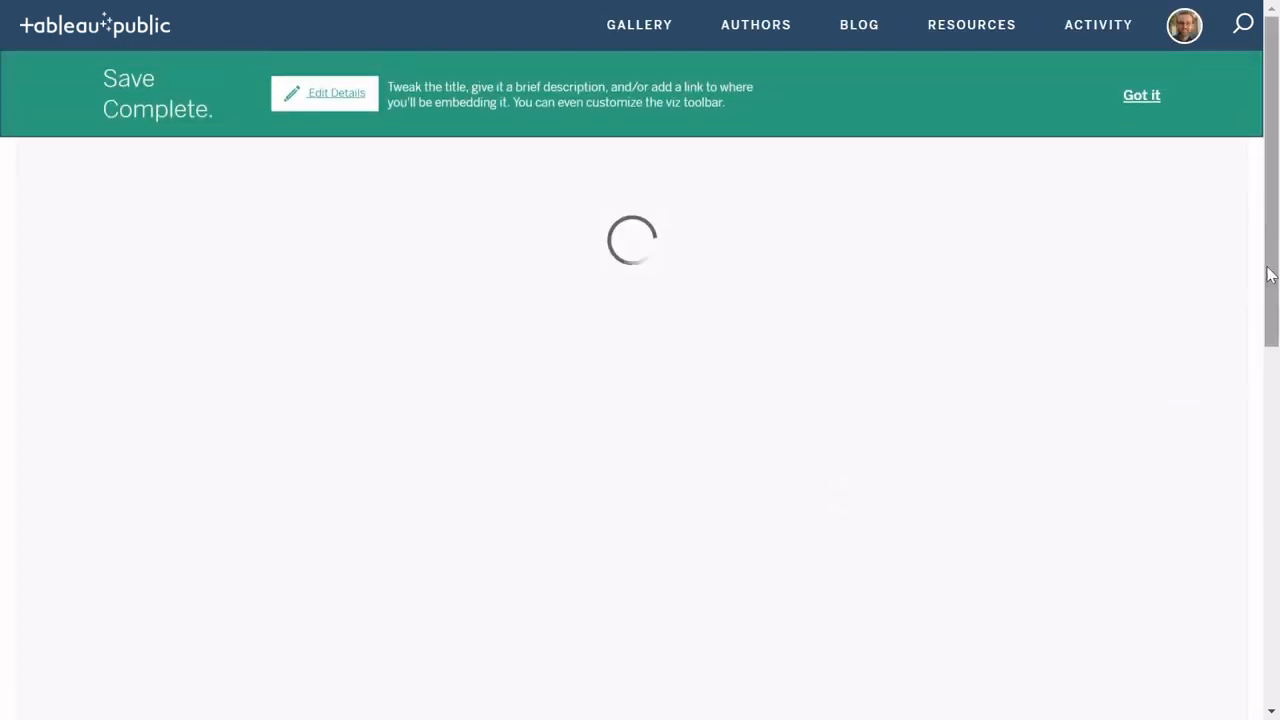
click(1148, 100)
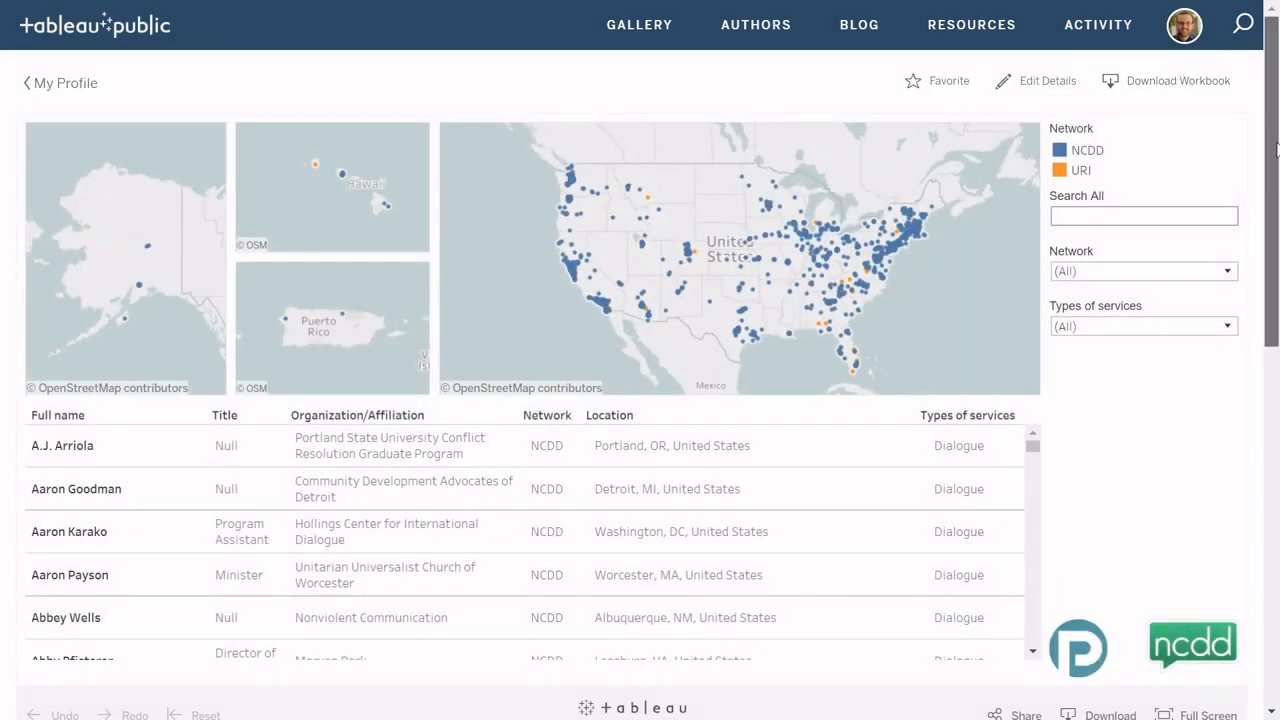
mouse_move(1208, 10)
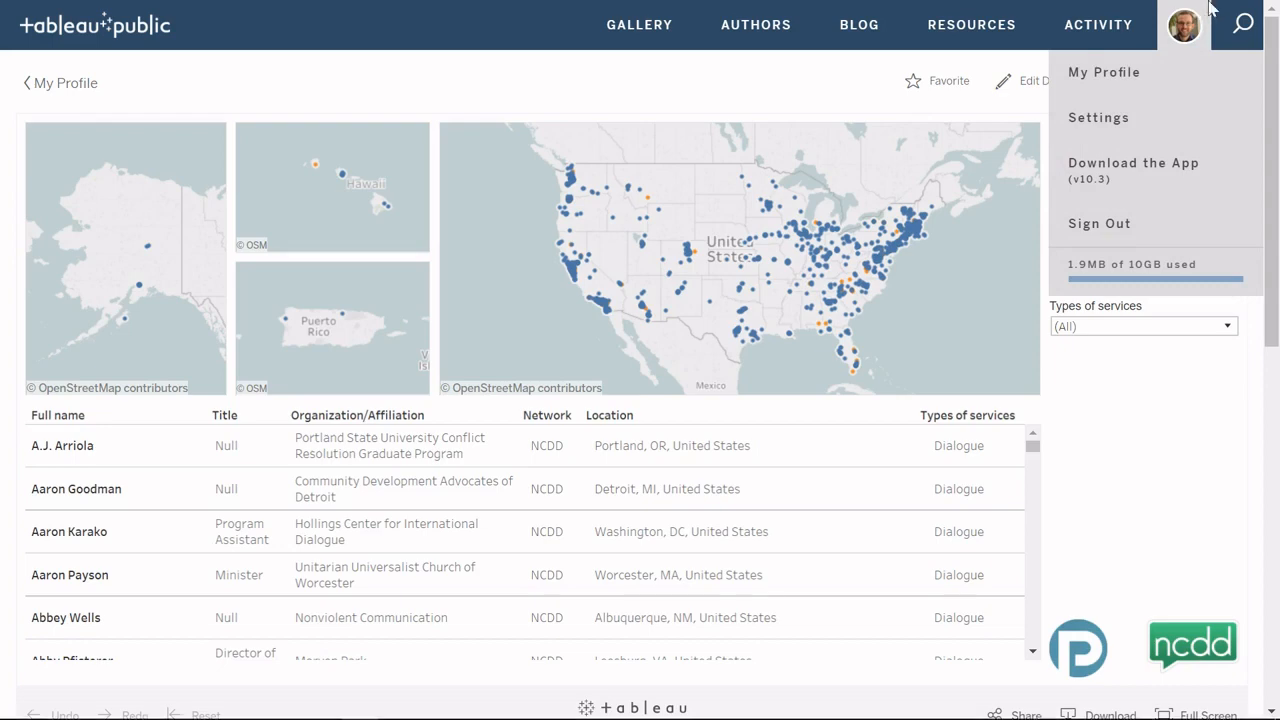
key(F11)
click(1222, 20)
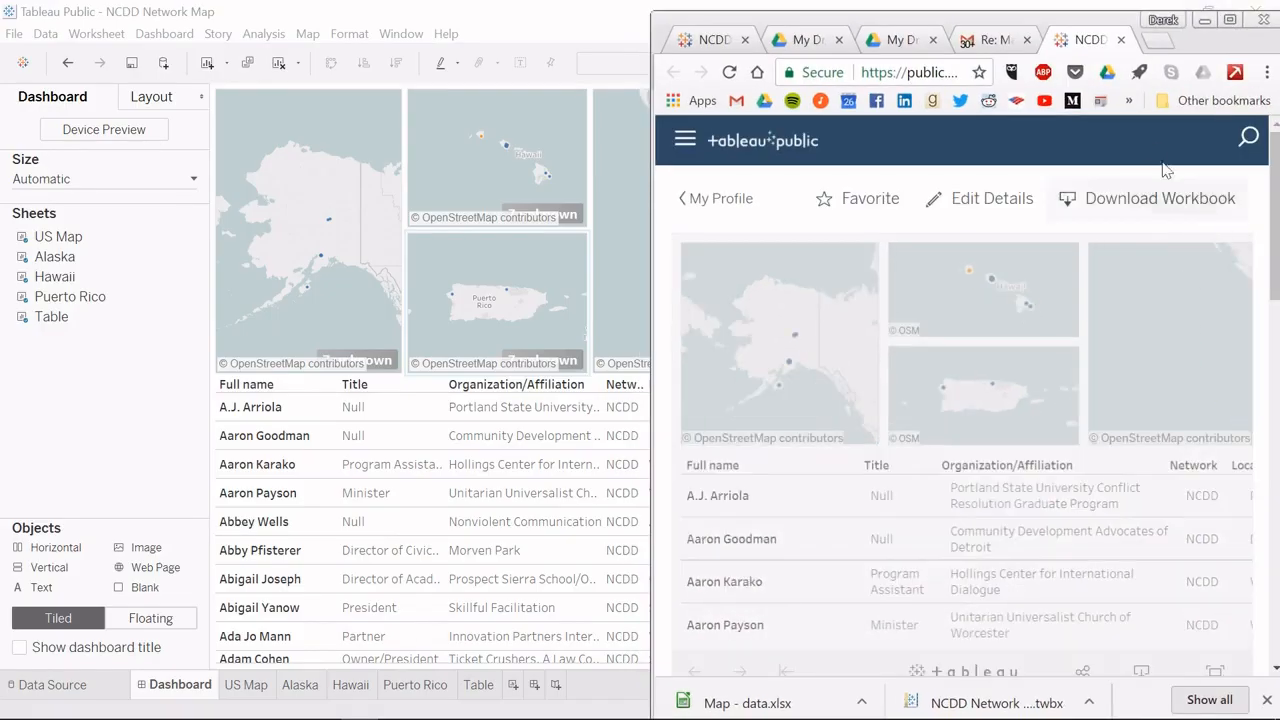
drag(1163, 166, 1160, 29)
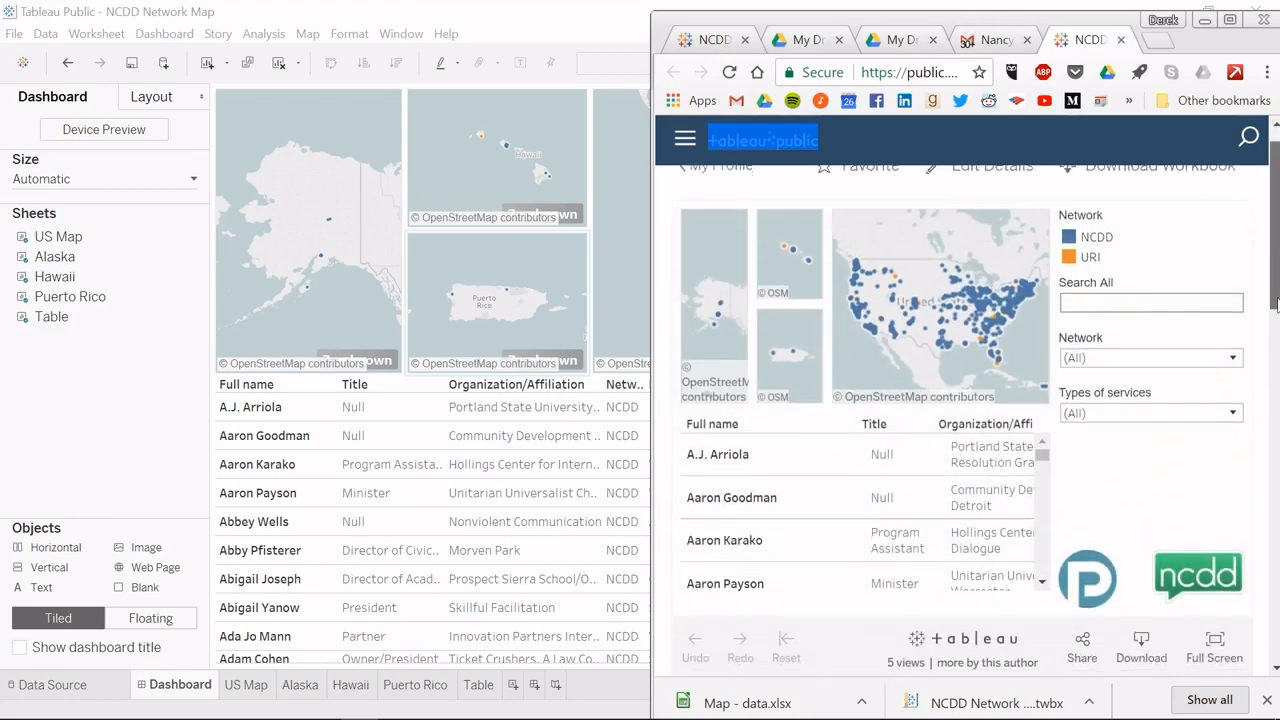
drag(1276, 287, 1276, 287)
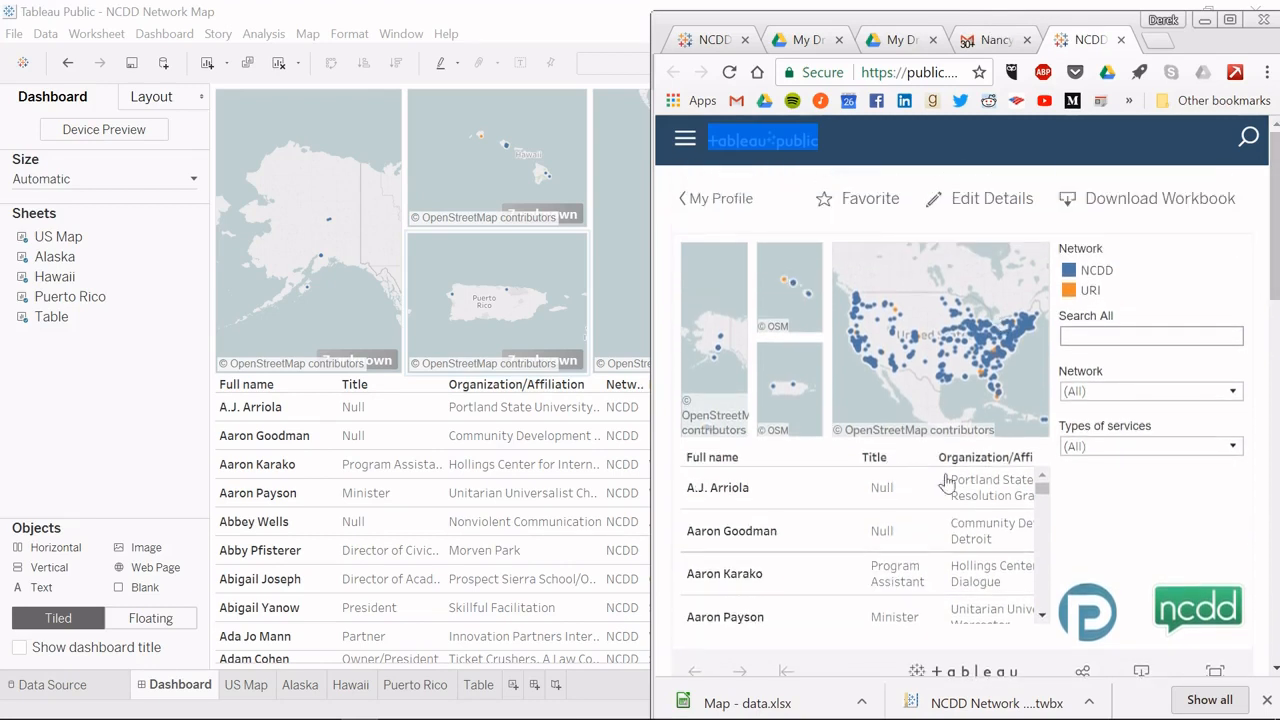
drag(1276, 245, 1277, 256)
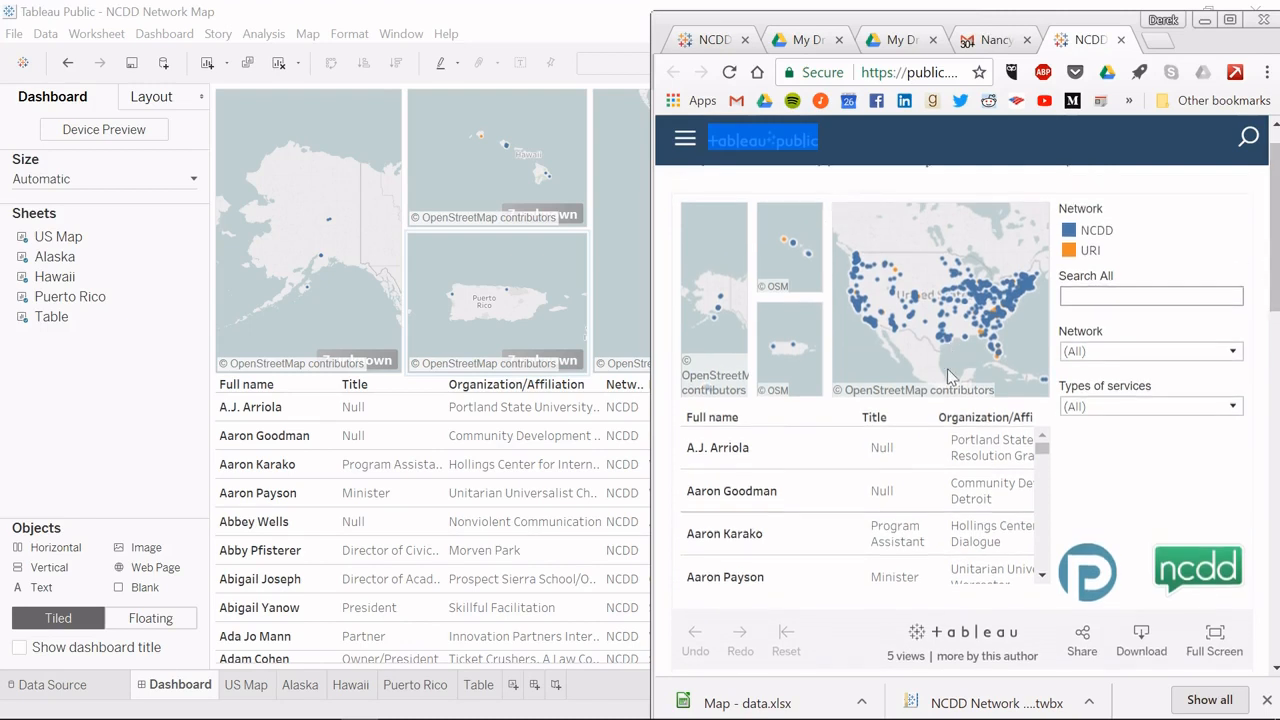
Step: Open the dashboard's Share options and select its embed code and direct link
click(1084, 645)
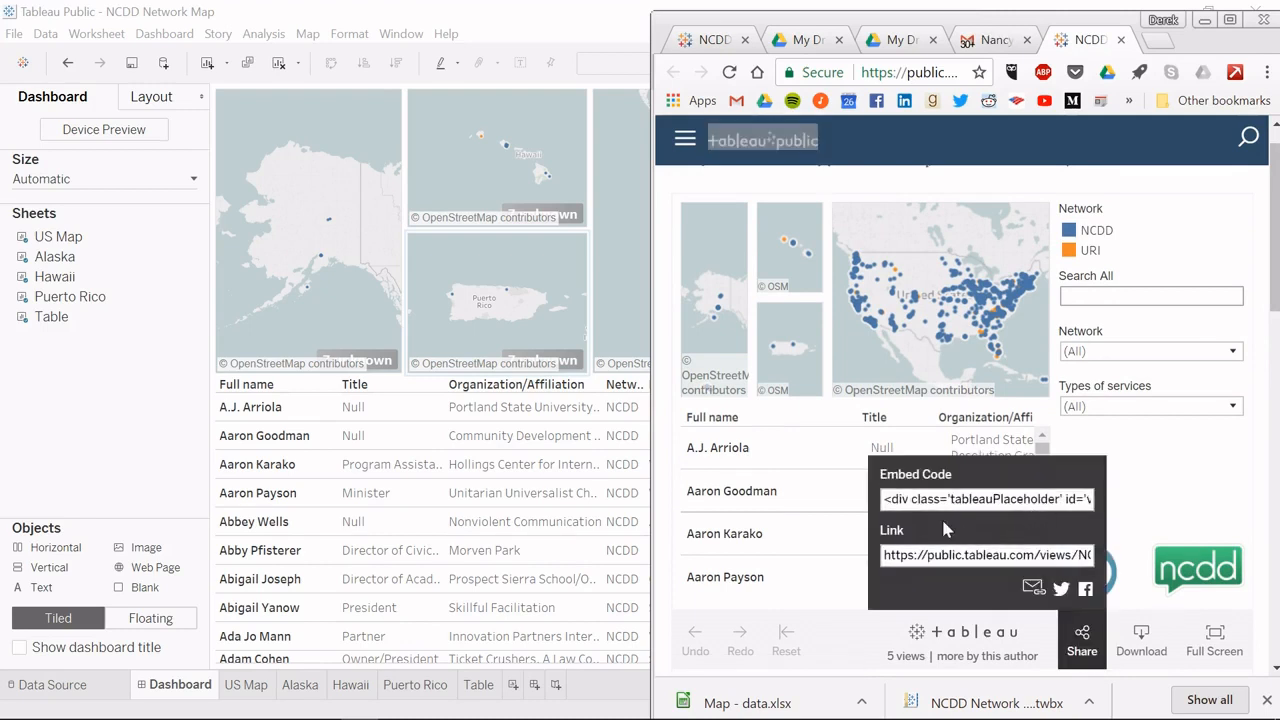
click(918, 500)
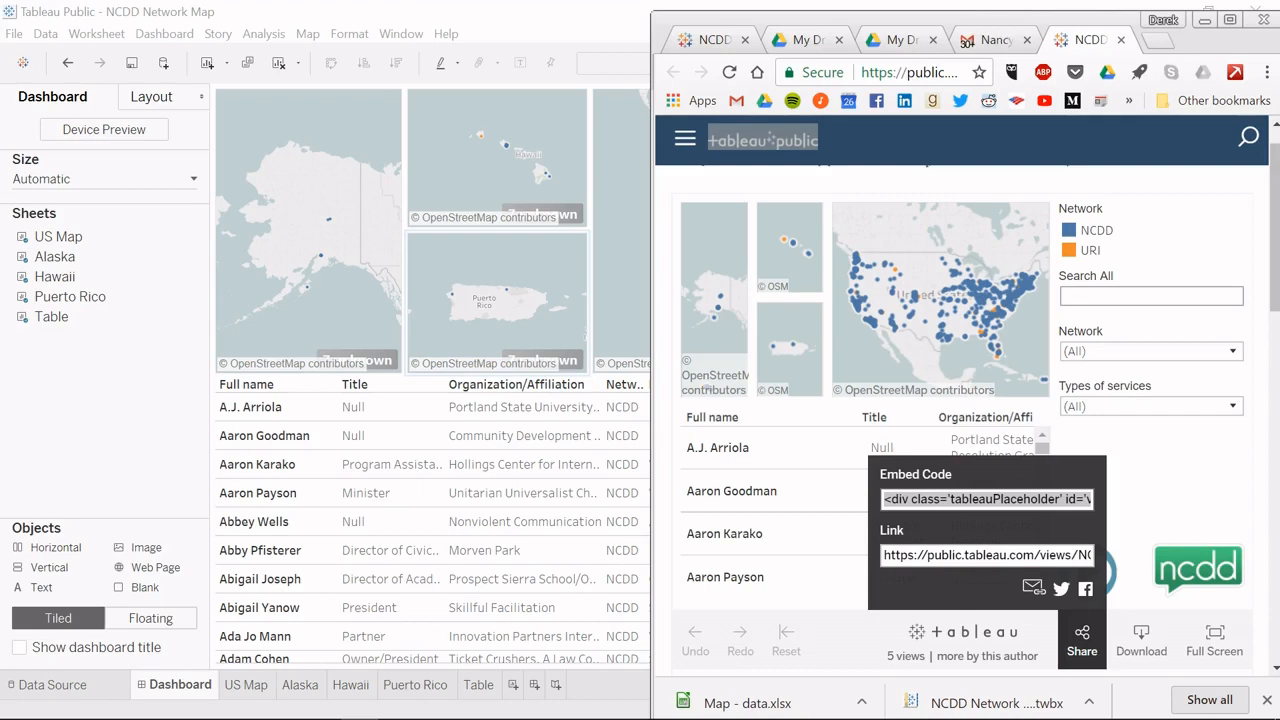
click(910, 553)
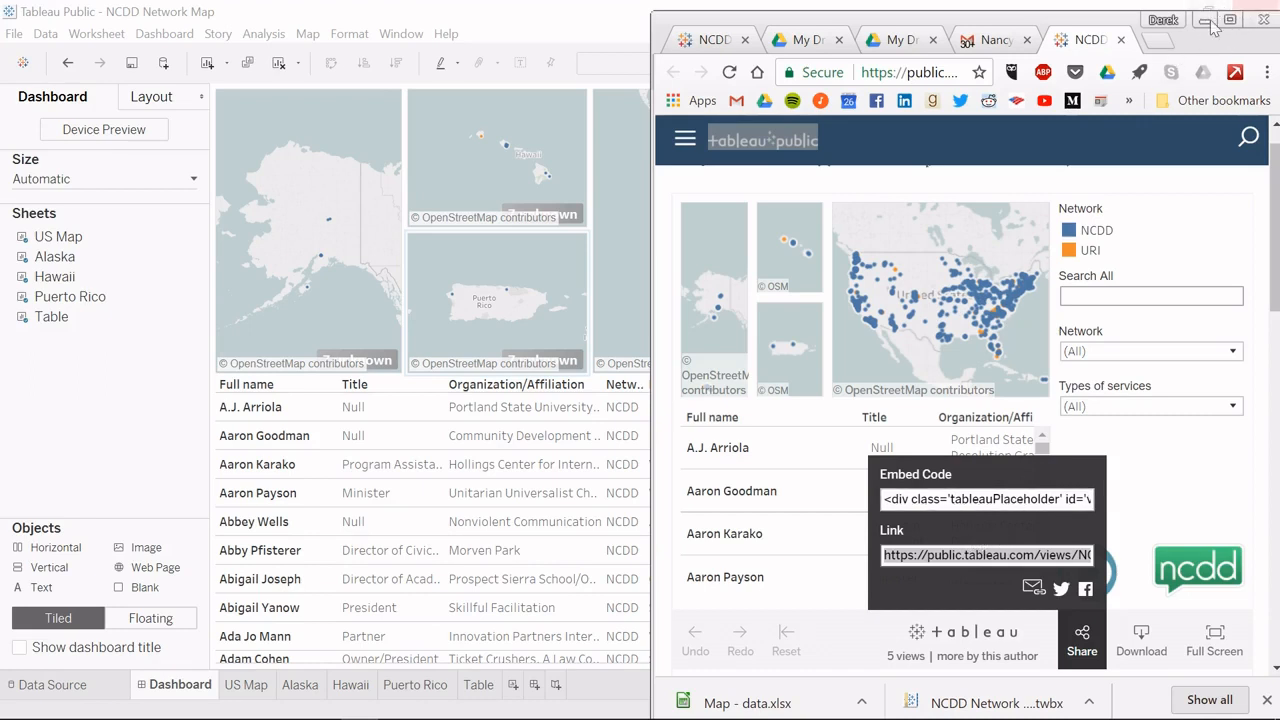
Step: Minimize the desktop workbook, move the browser left, and view the dashboard in the other NCDD Network Map tab
click(1181, 5)
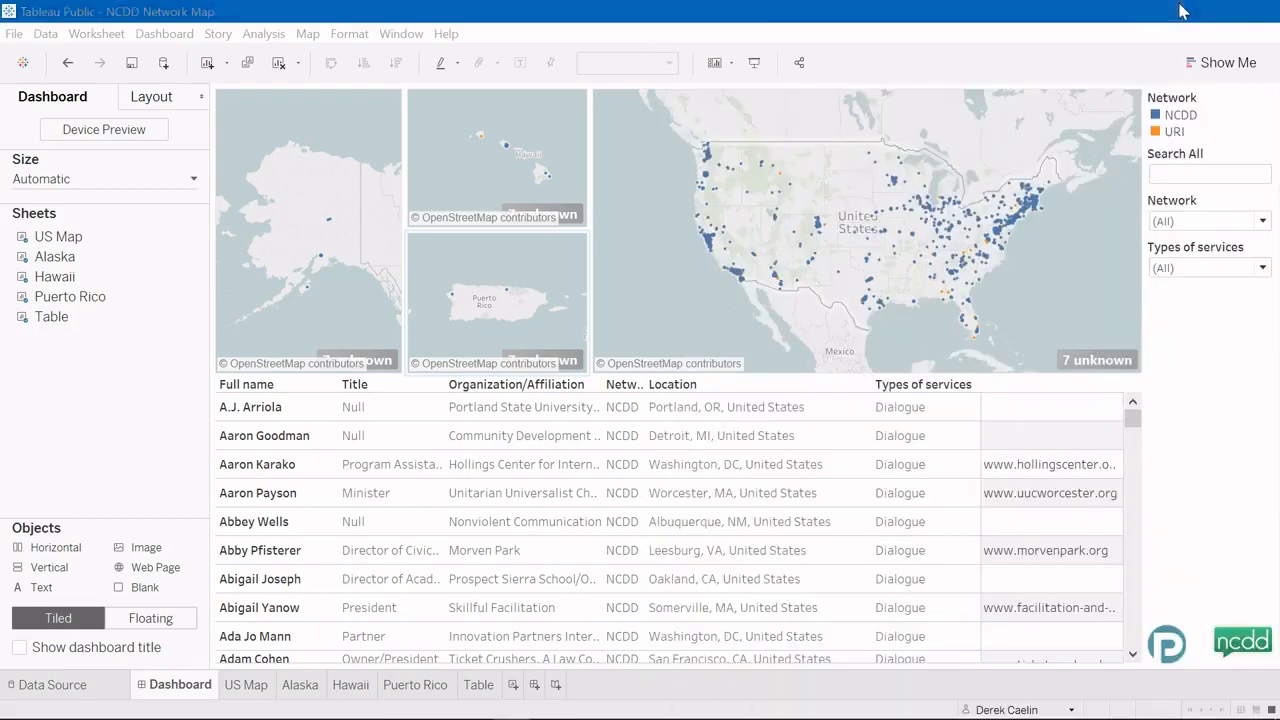
drag(1062, 22, 1060, 23)
click(588, 40)
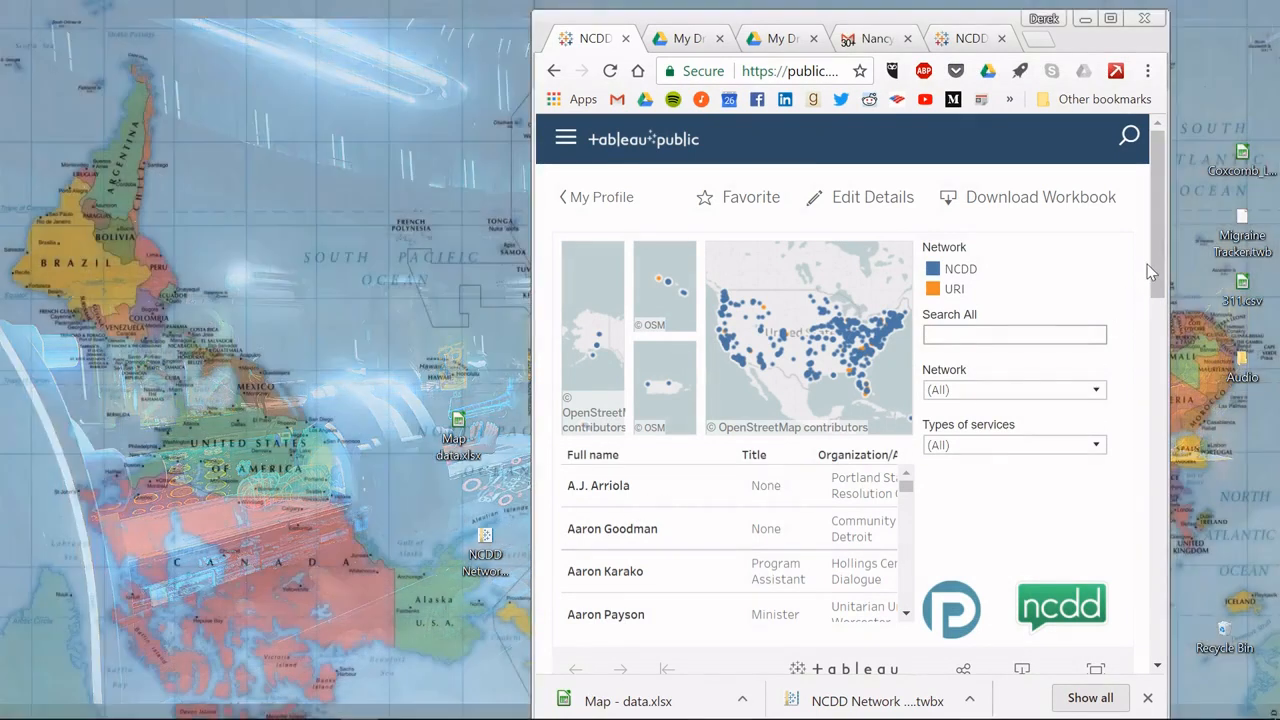
scroll(1158, 284, down, 1)
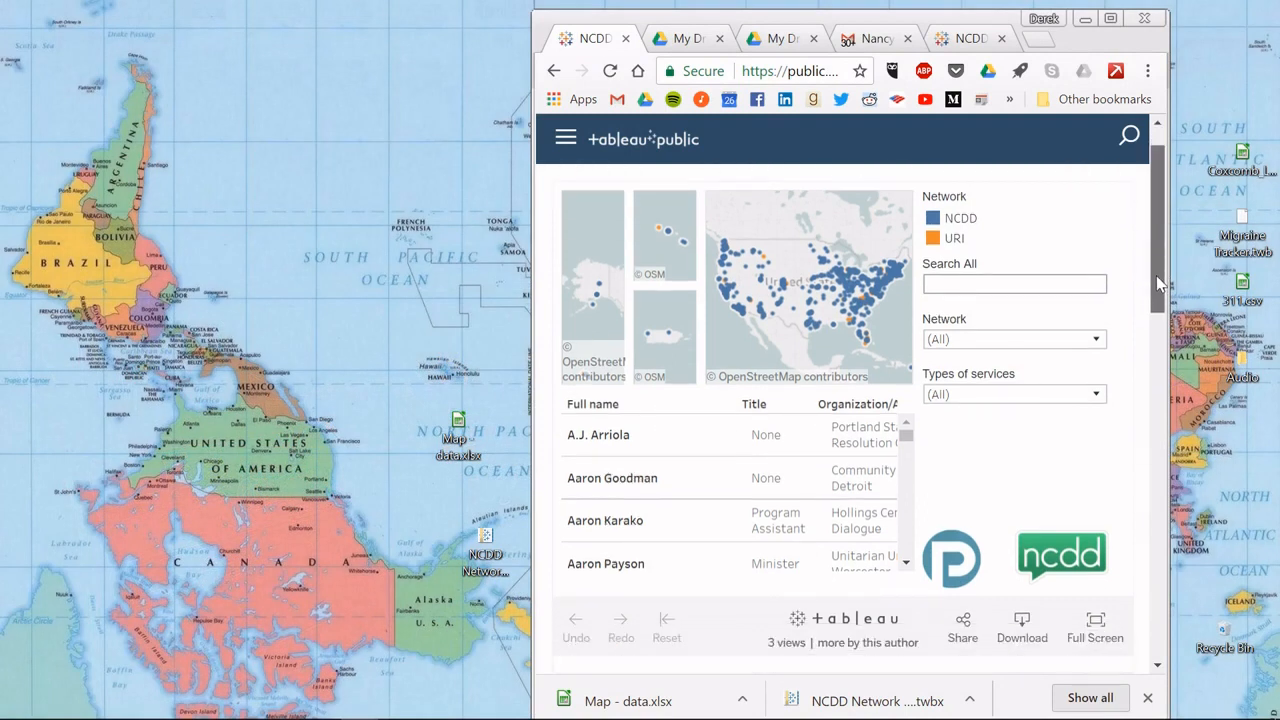
scroll(1158, 284, up, 1)
scroll(1152, 260, down, 1)
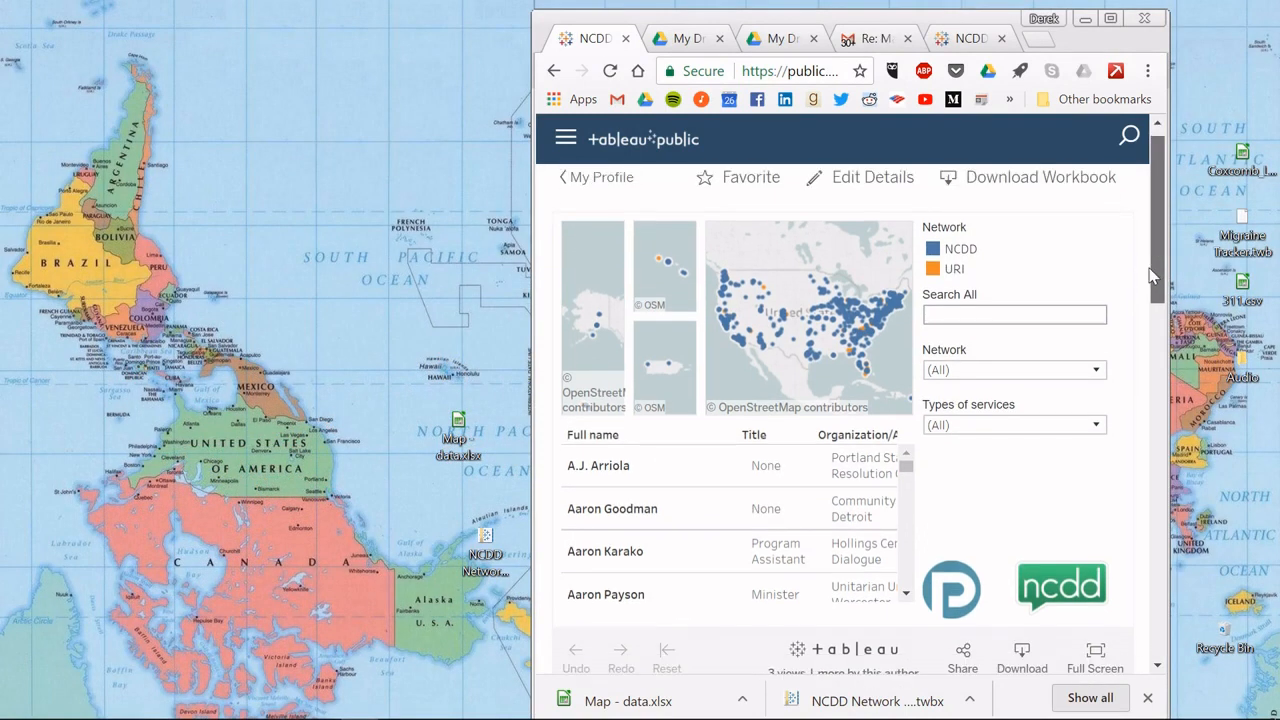